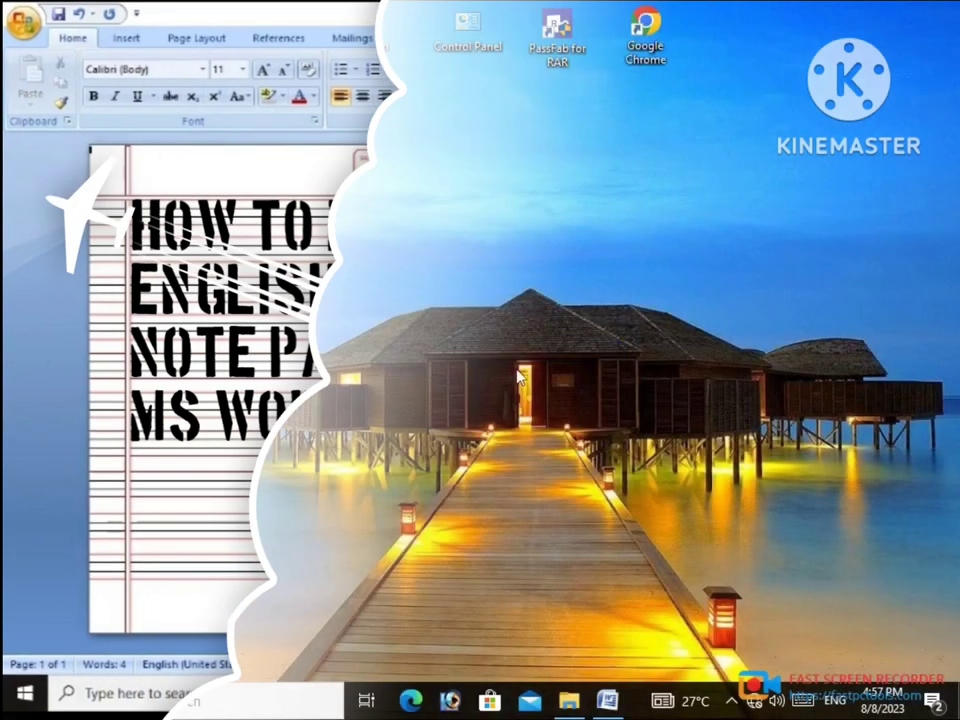
- Refresh the desktop and start Word with a blank document
right_click(472, 314)
left_click(501, 400)
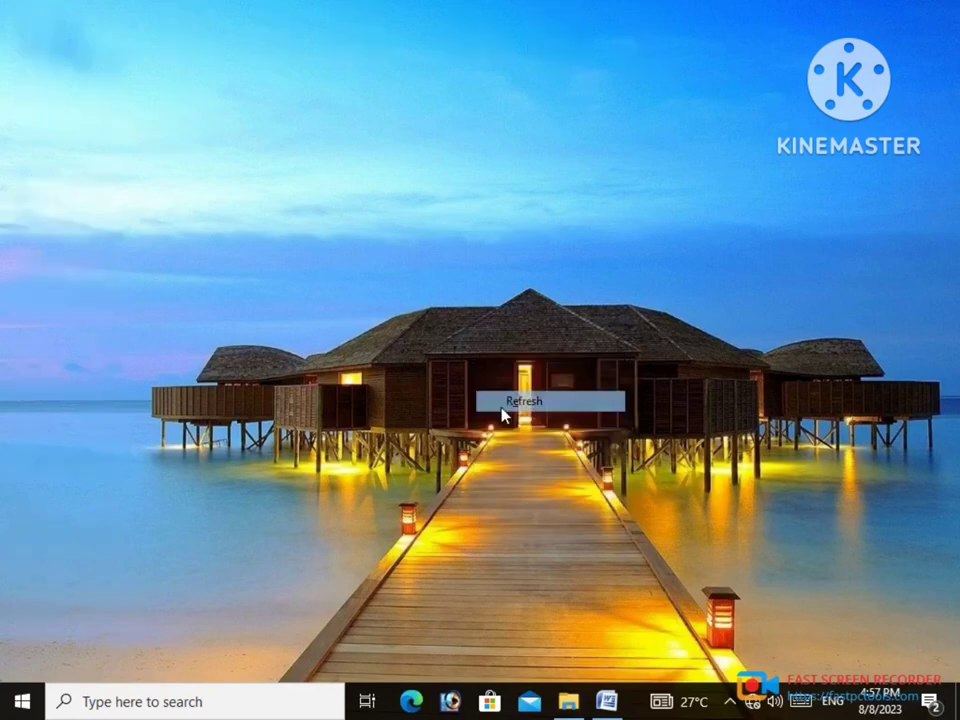
left_click(606, 701)
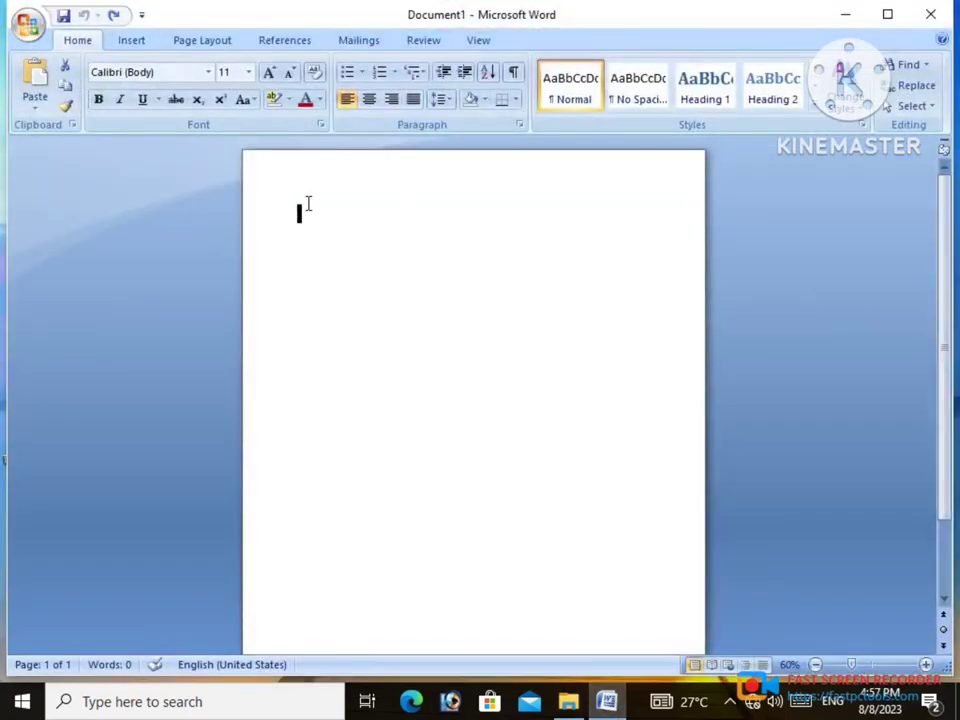
- In Page Setup, set the top, left, bottom and right margins all to 0
left_click(180, 41)
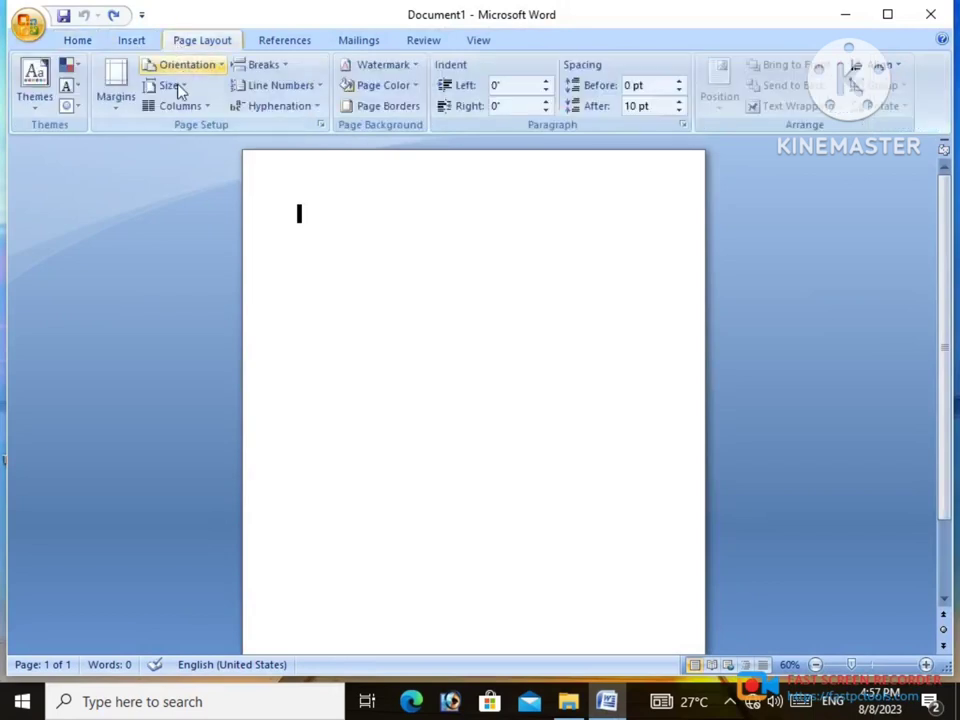
left_click(165, 82)
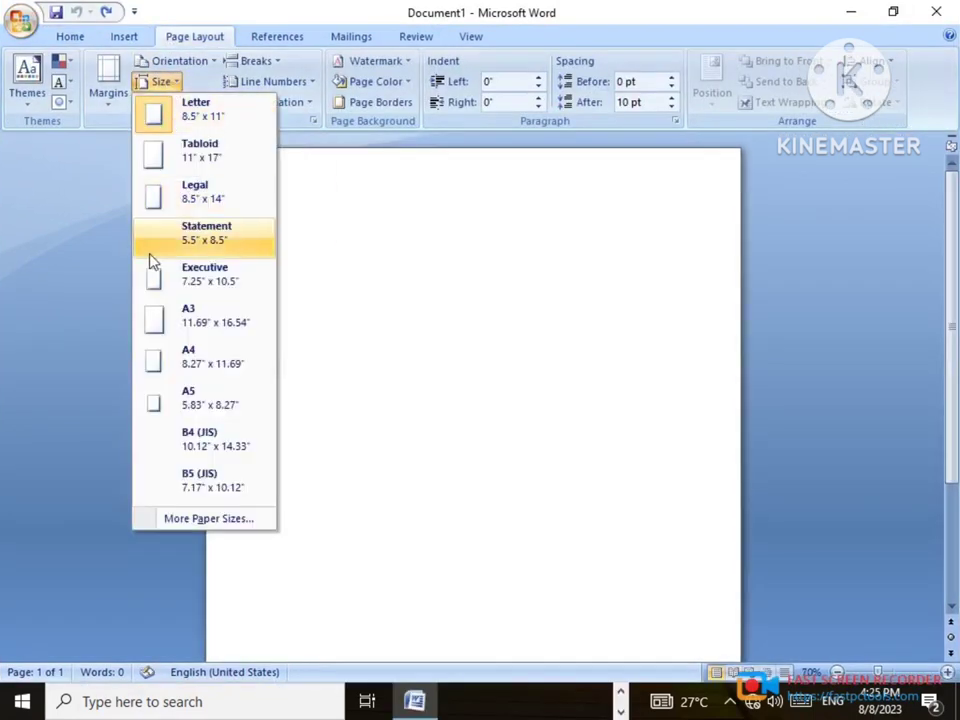
left_click(200, 520)
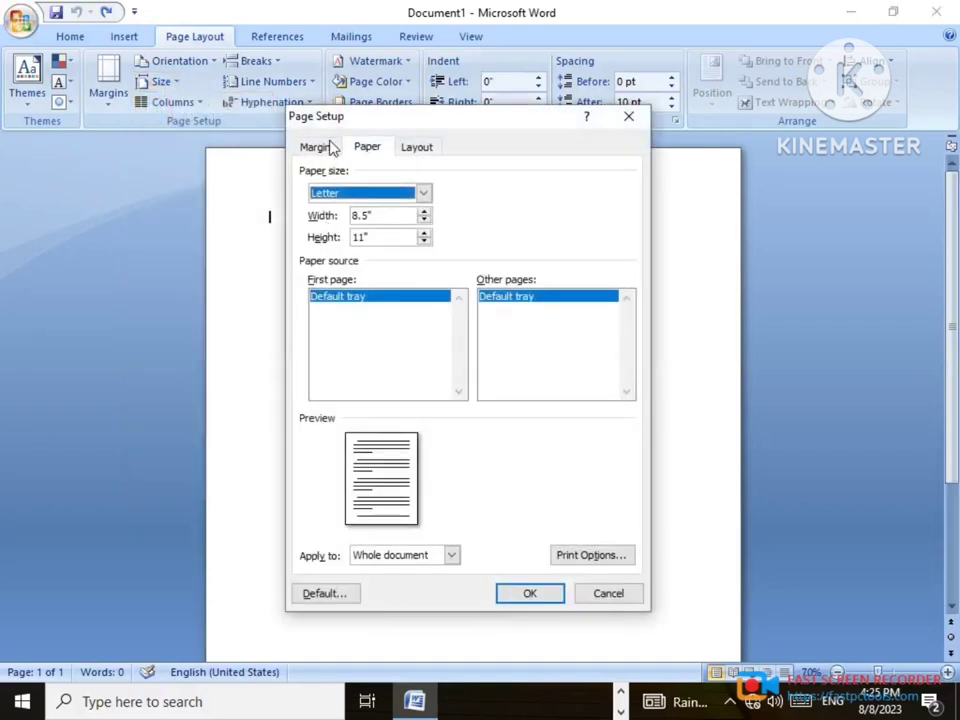
left_click(326, 150)
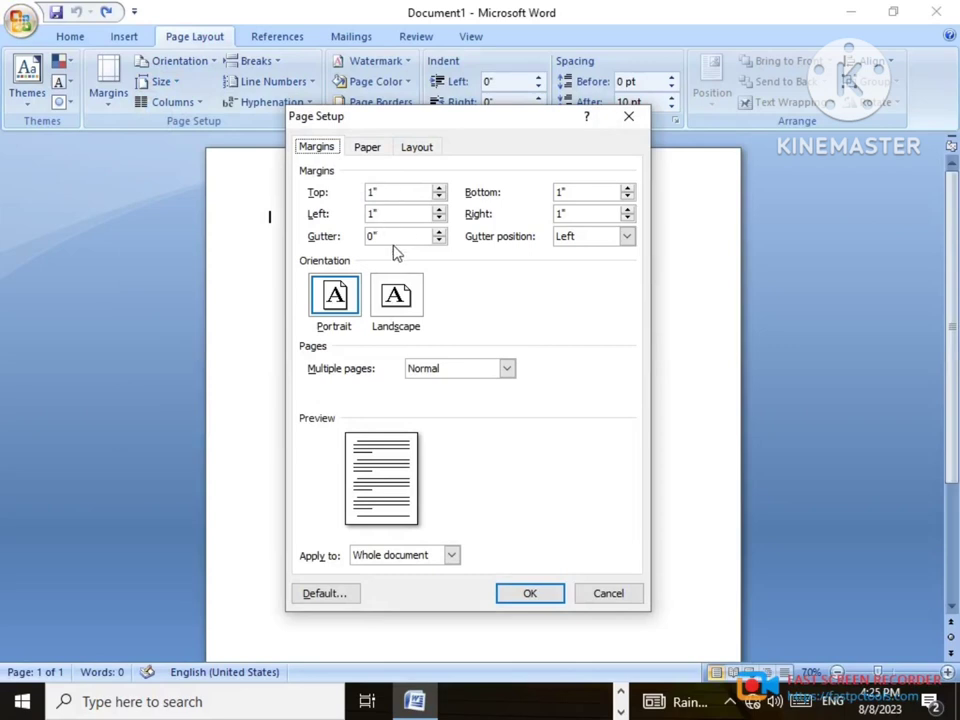
double_click(387, 192)
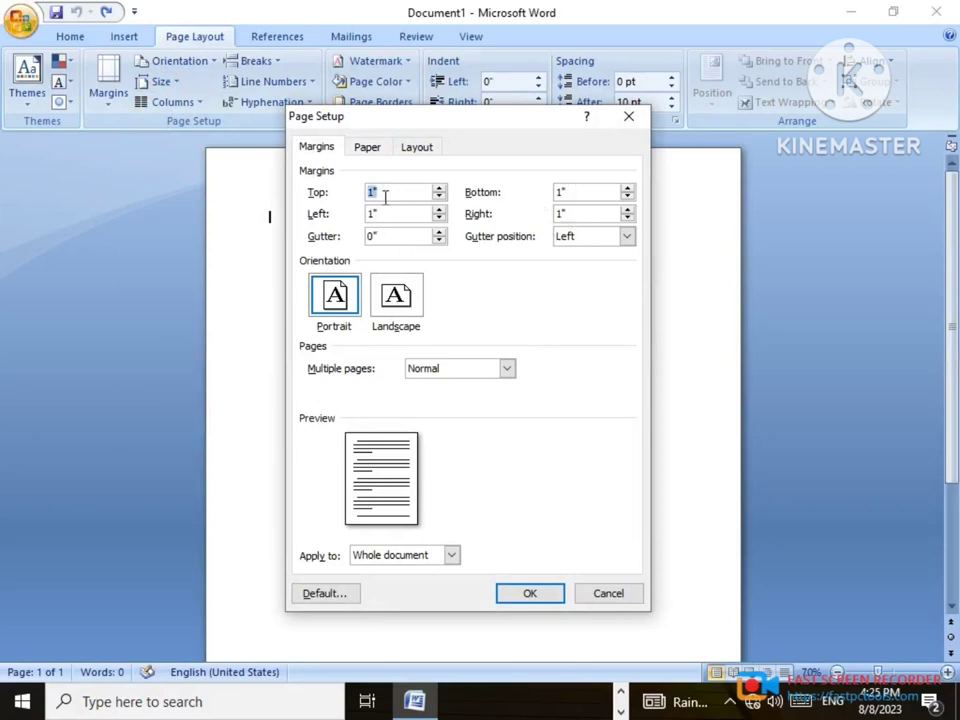
double_click(386, 213)
type("0")
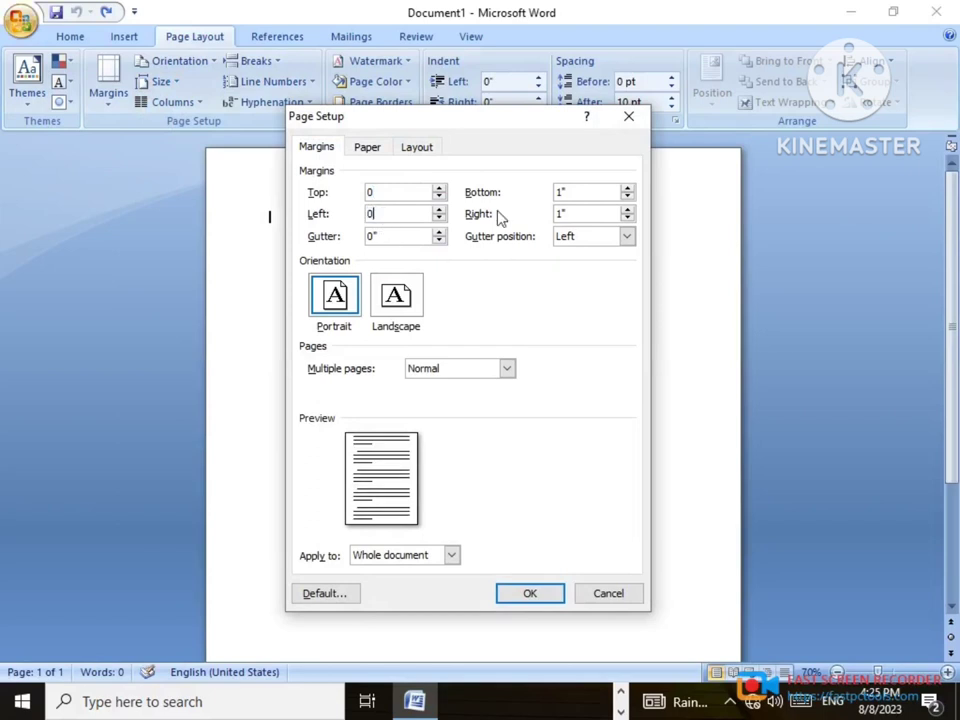
double_click(562, 192)
type("0")
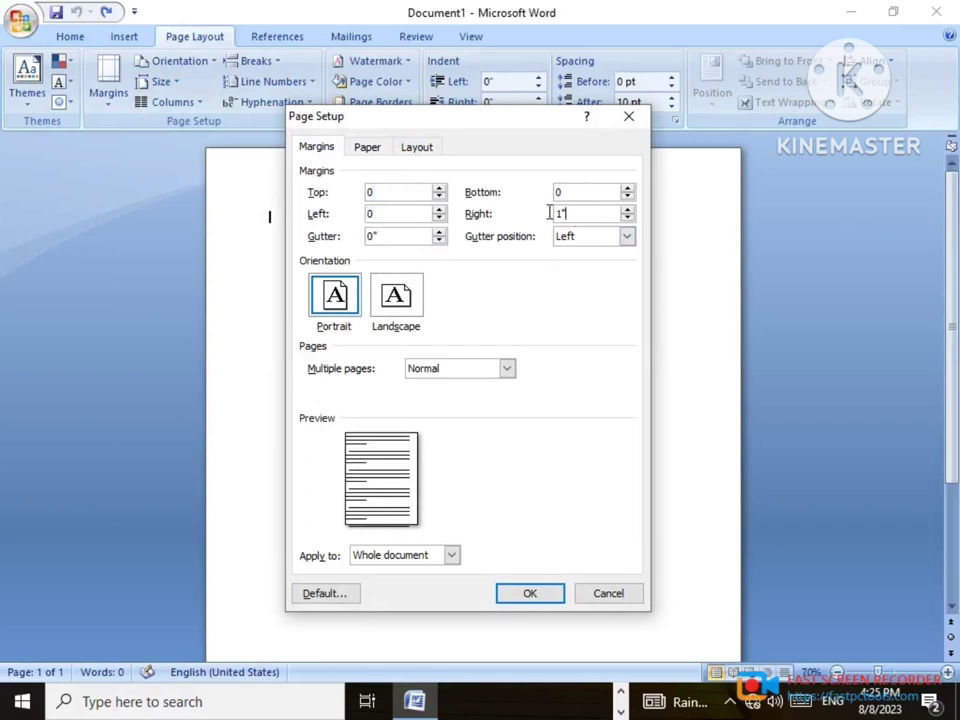
double_click(558, 213)
type("0")
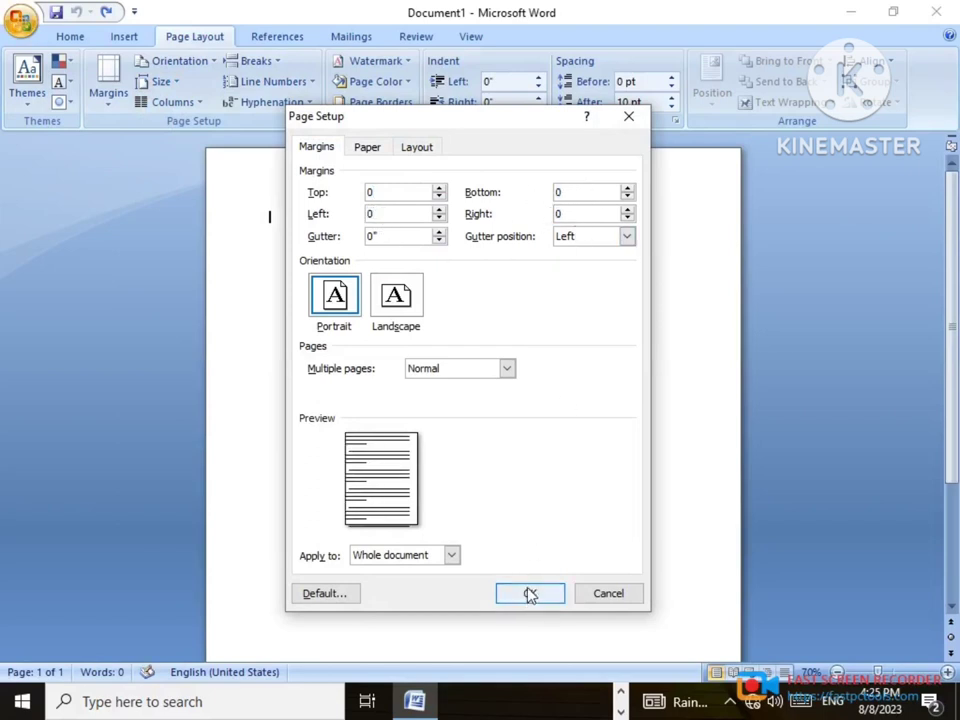
left_click(530, 593)
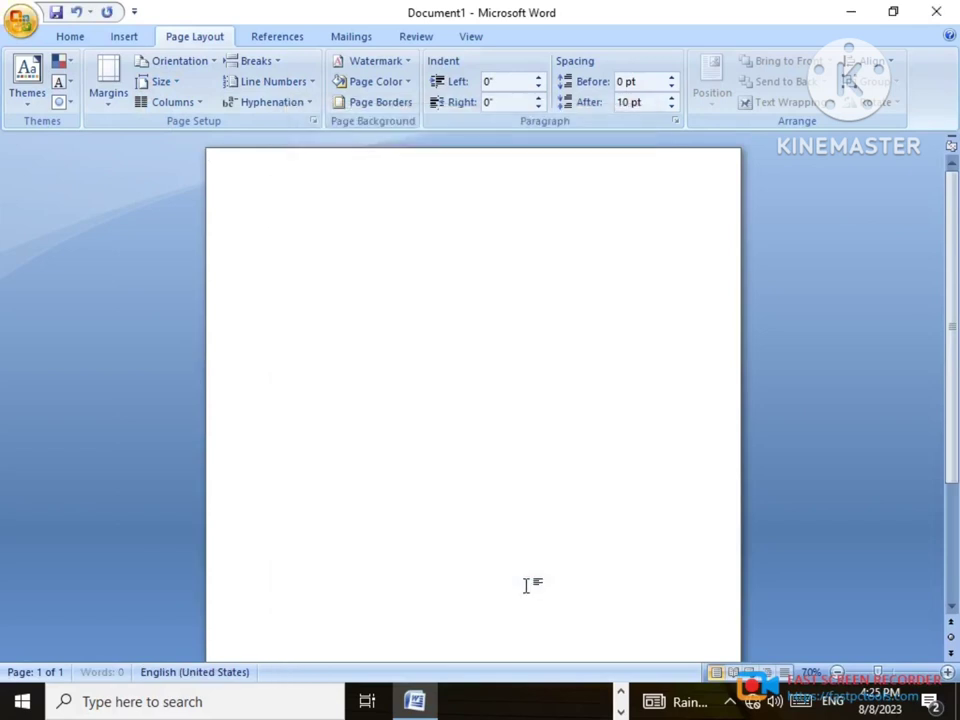
- Insert a 1-column by 3-row table and drag it slightly down from the page top
left_click(125, 37)
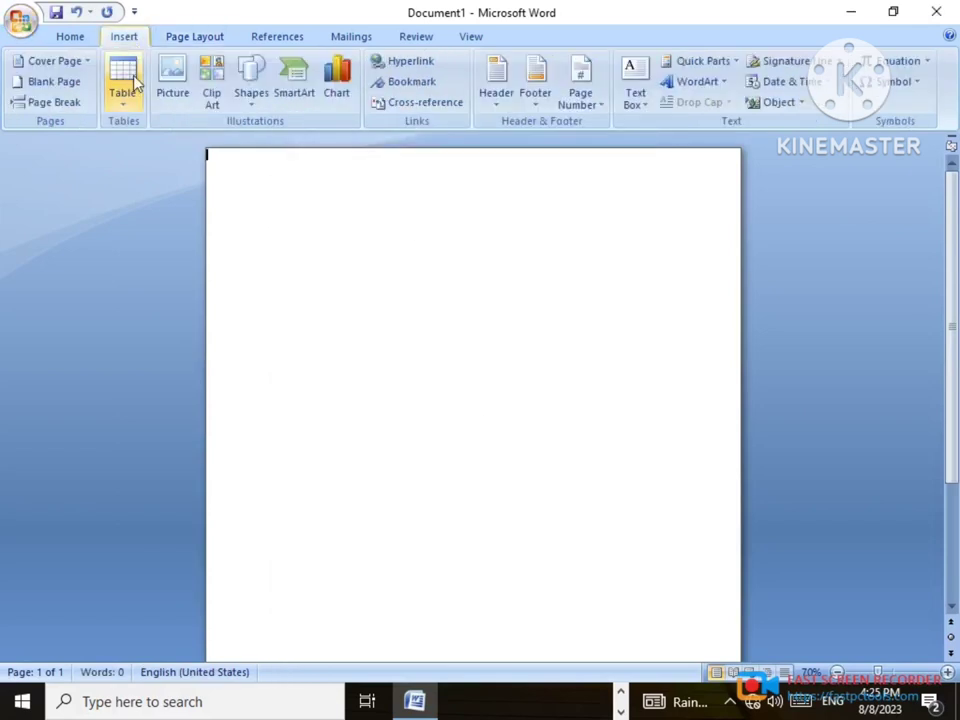
left_click(124, 105)
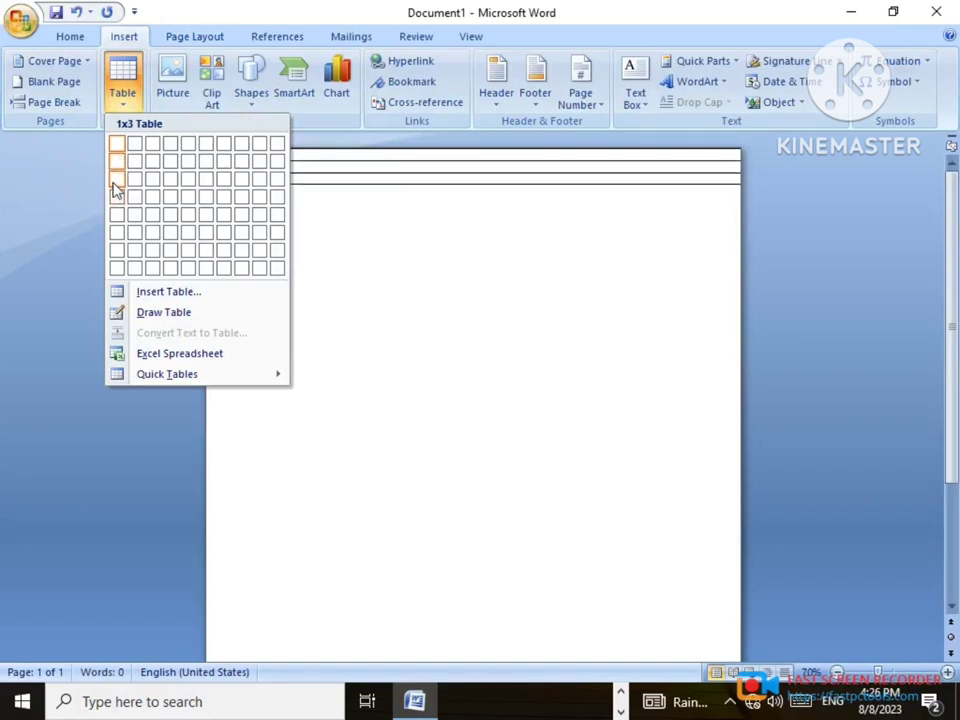
left_click(114, 184)
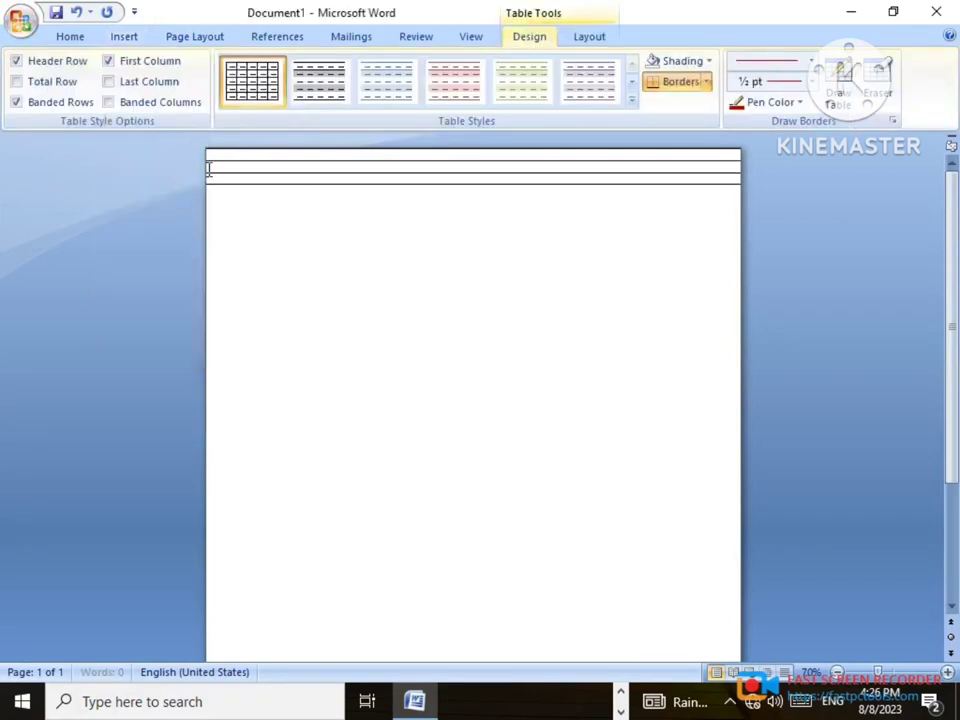
left_click_drag(196, 146, 199, 228)
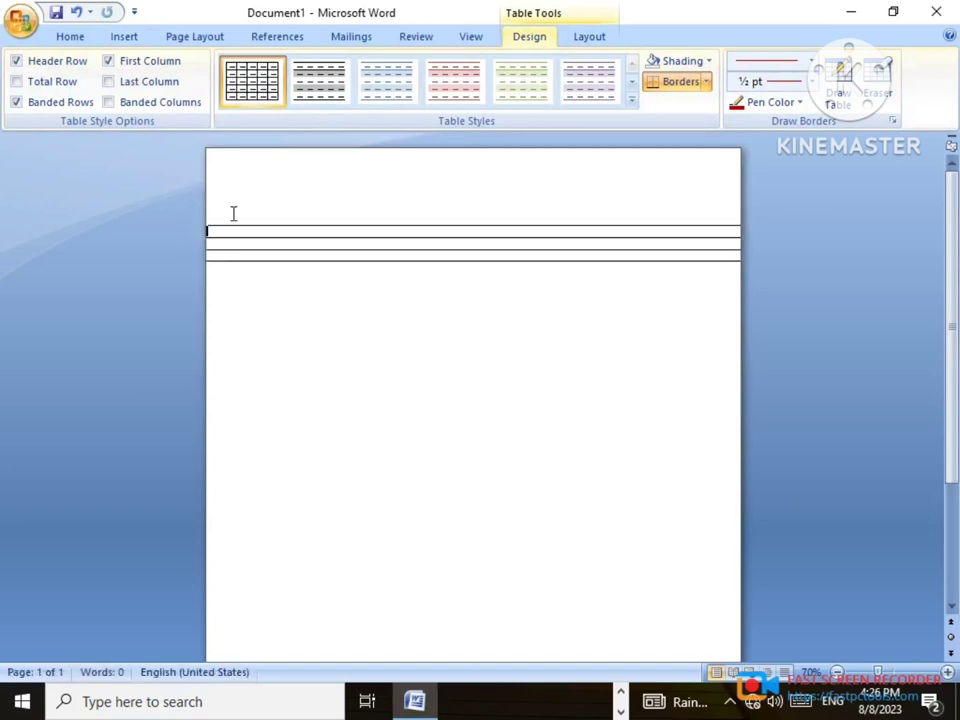
- Redraw the table's top and bottom borders with a dark red pen, leaving inner lines black
left_click(757, 104)
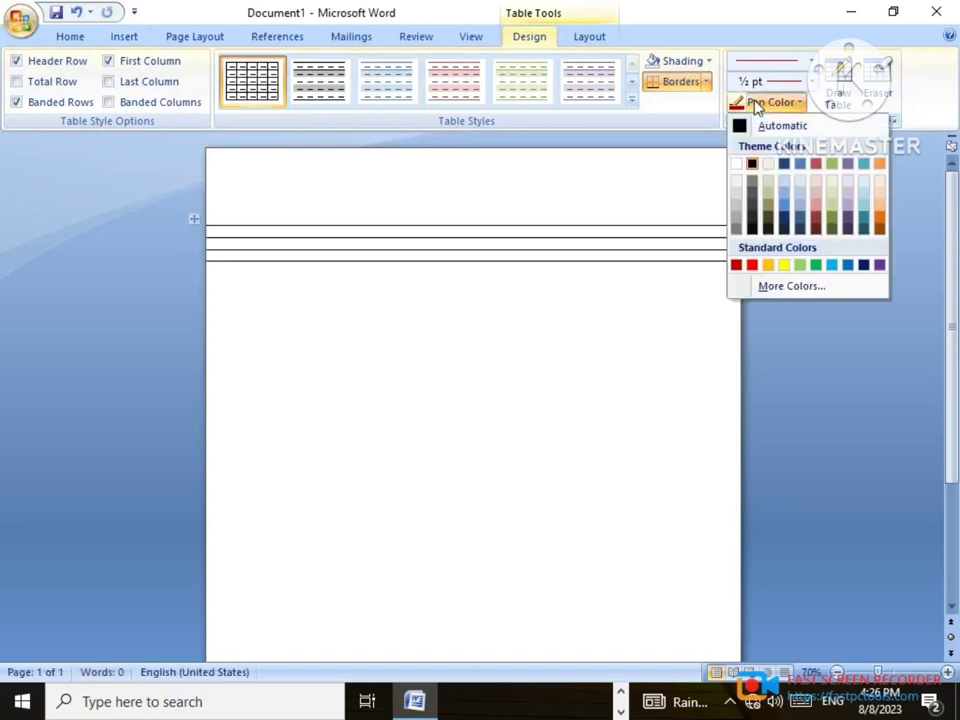
left_click(736, 265)
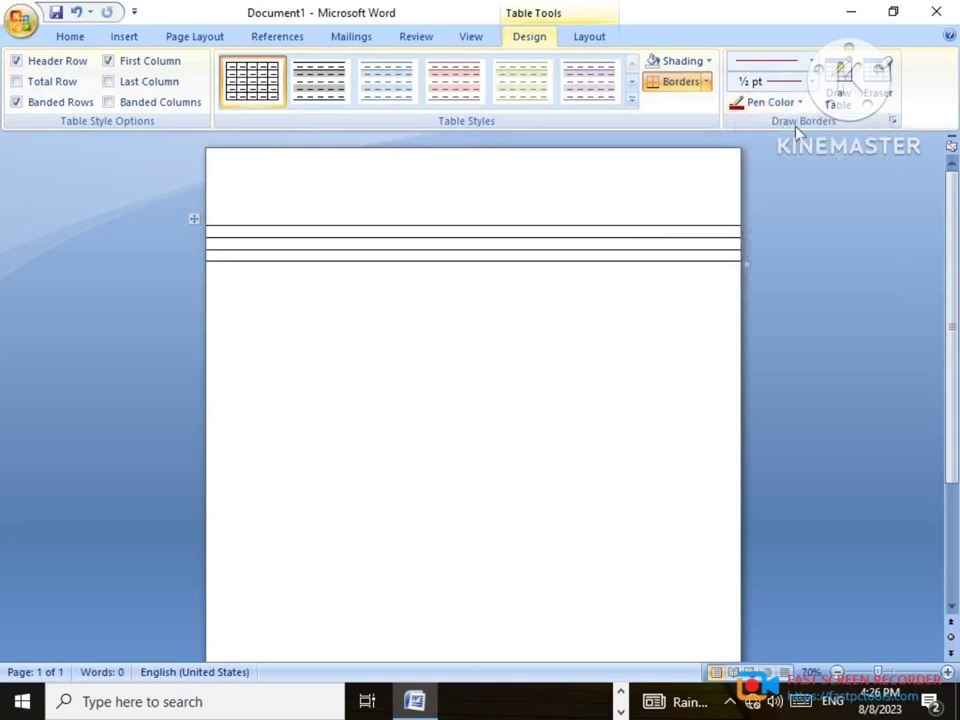
left_click(842, 76)
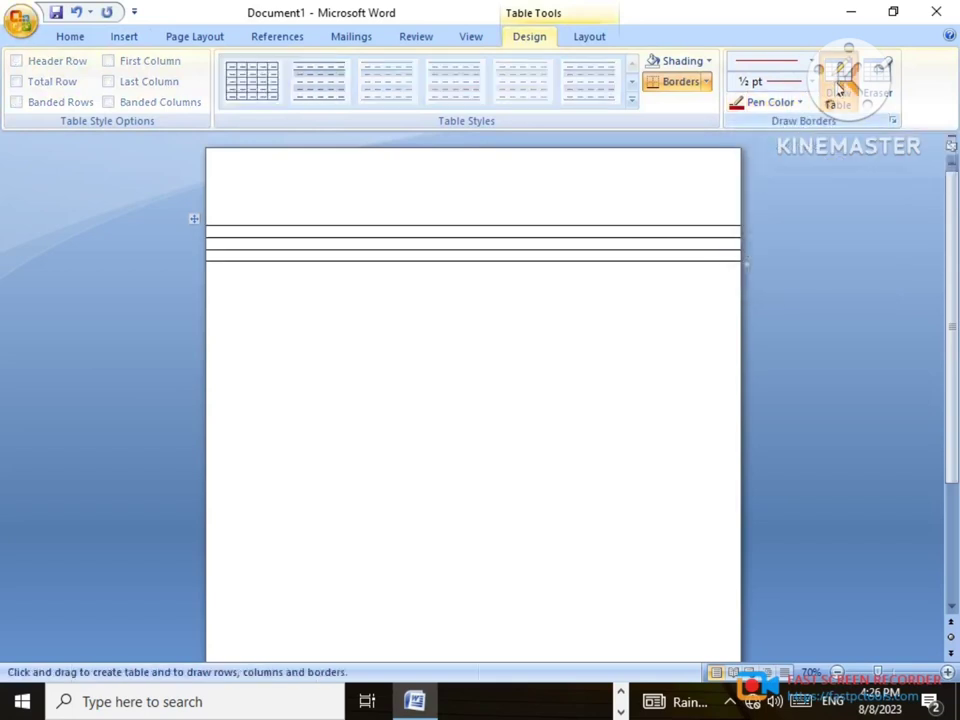
left_click(531, 224)
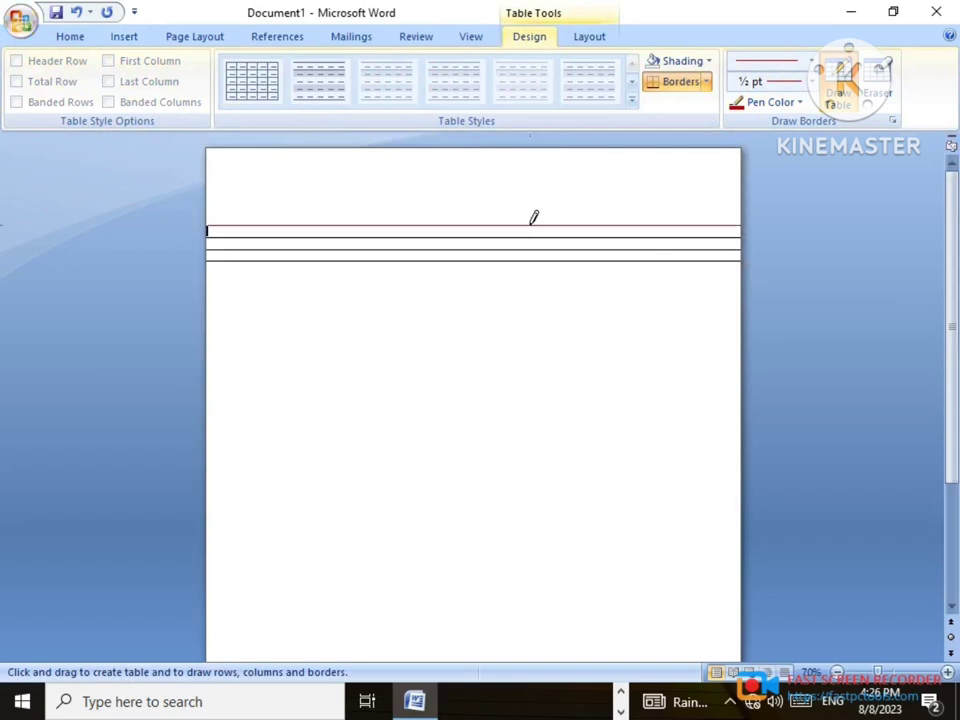
left_click(529, 259)
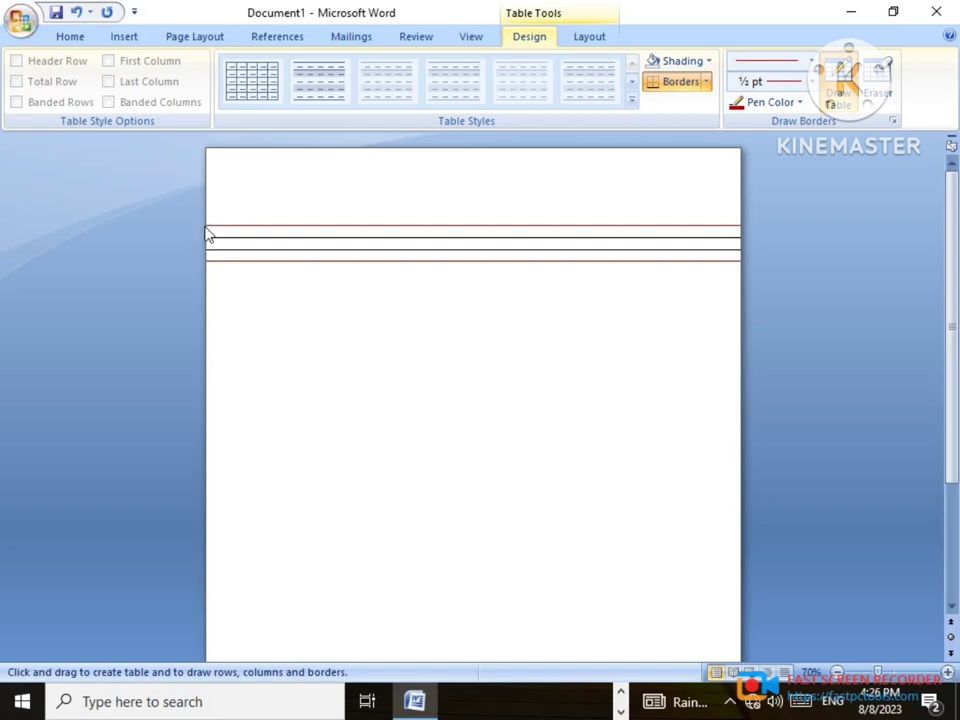
key("Escape")
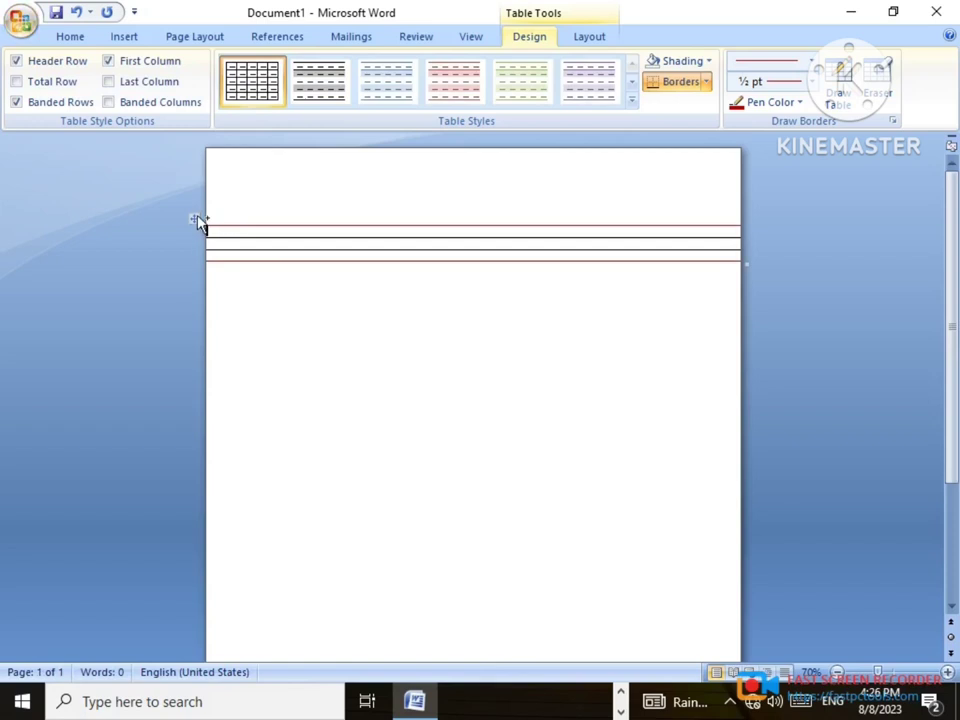
- Ctrl-drag copies of the ruled table down the page until the sheet is filled with lines
left_click_drag(195, 219, 209, 340)
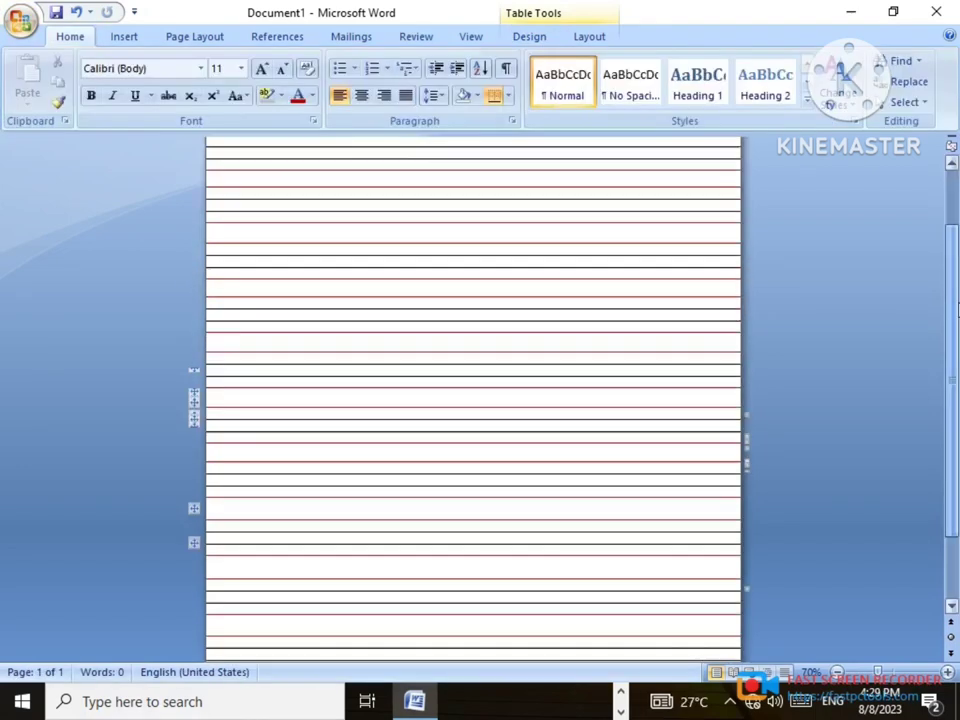
left_click_drag(955, 380, 955, 265)
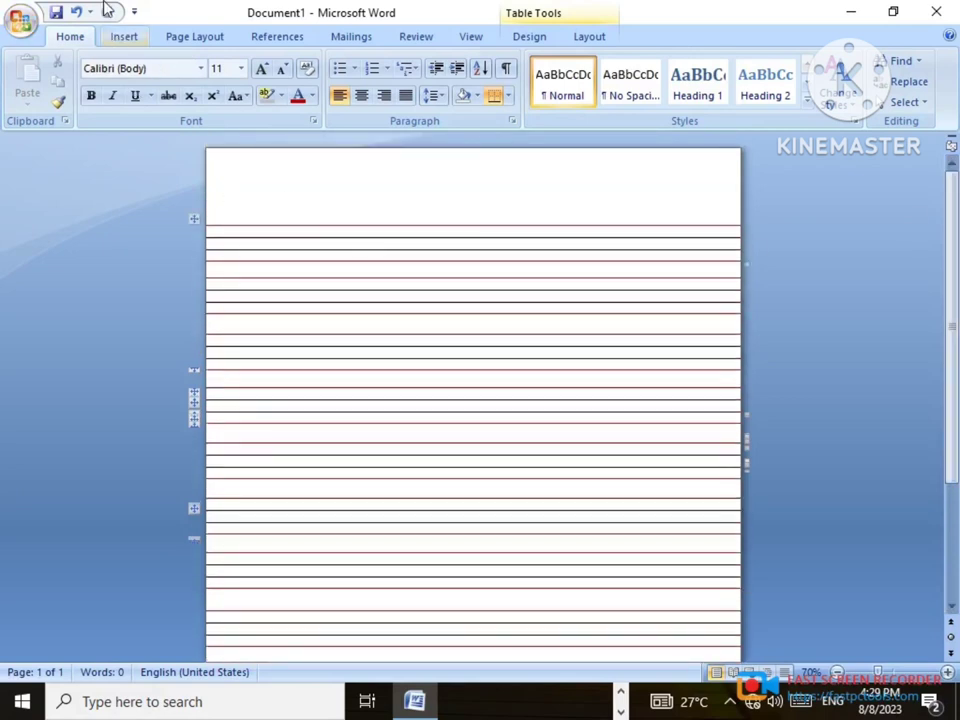
- Draw a thin, full-height rectangle near the page's left edge as a vertical margin line
left_click(130, 37)
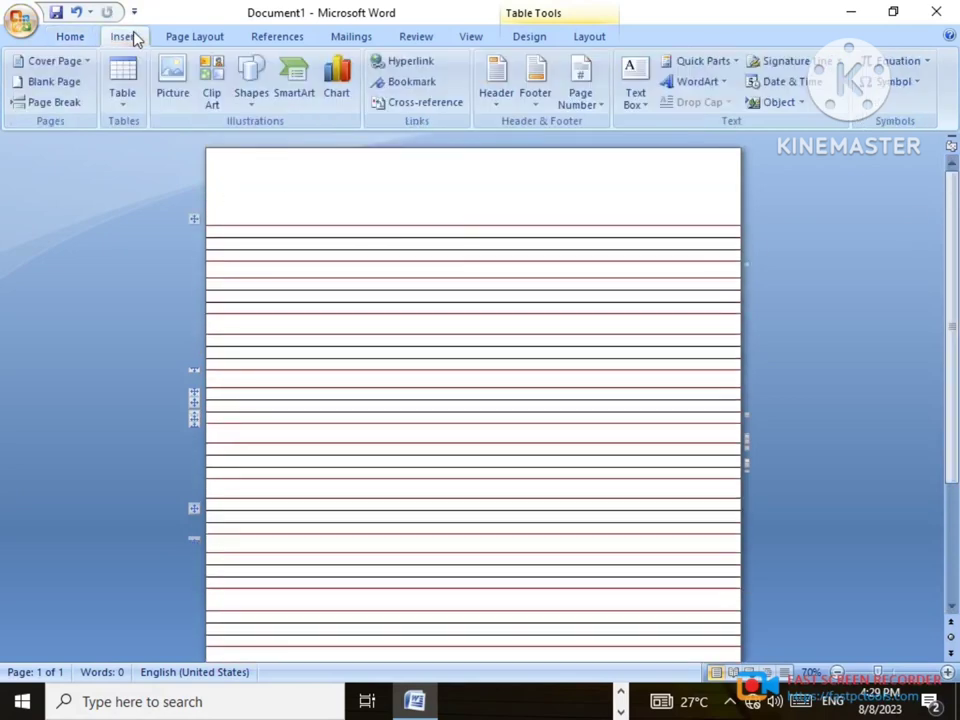
left_click(252, 90)
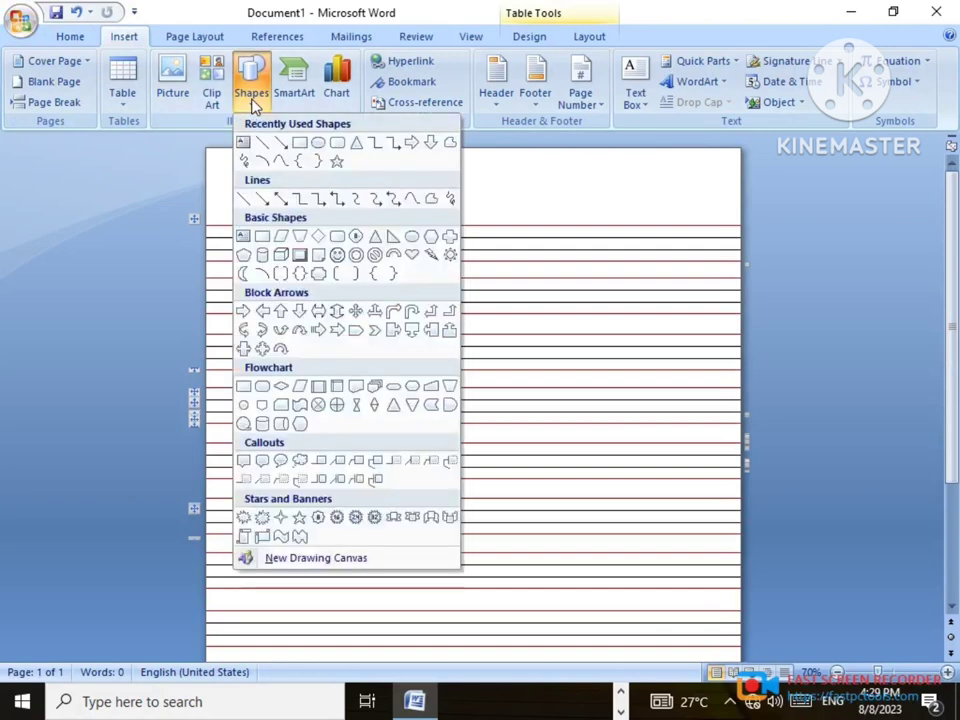
left_click(300, 143)
left_click_drag(262, 148, 265, 549)
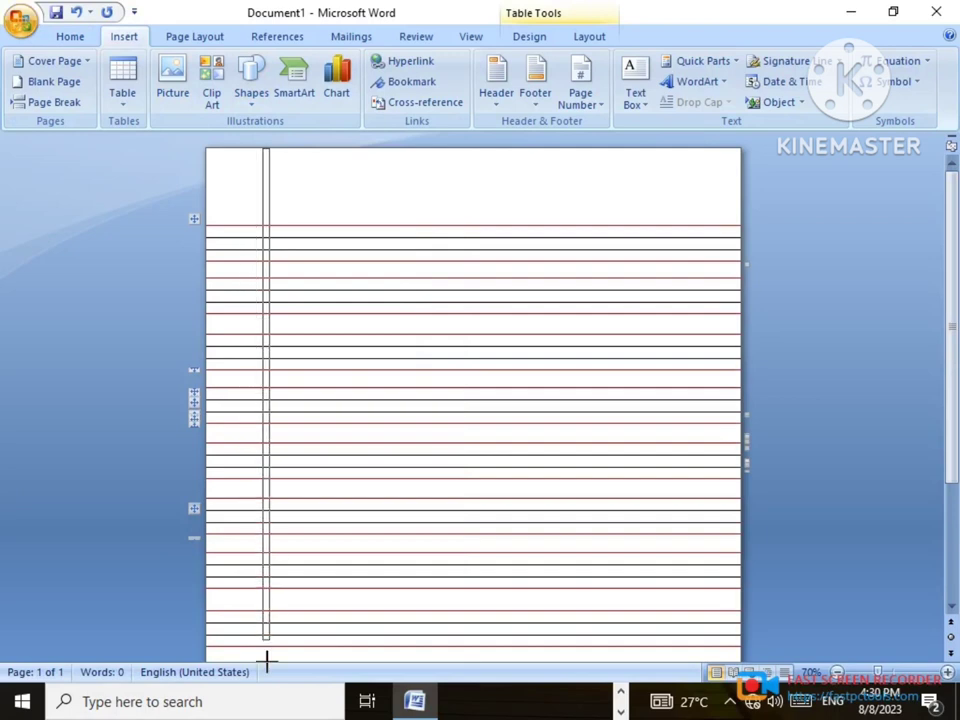
mouse_move(265, 549)
left_mouse_down()
mouse_move(261, 692)
mouse_move(283, 596)
left_mouse_up()
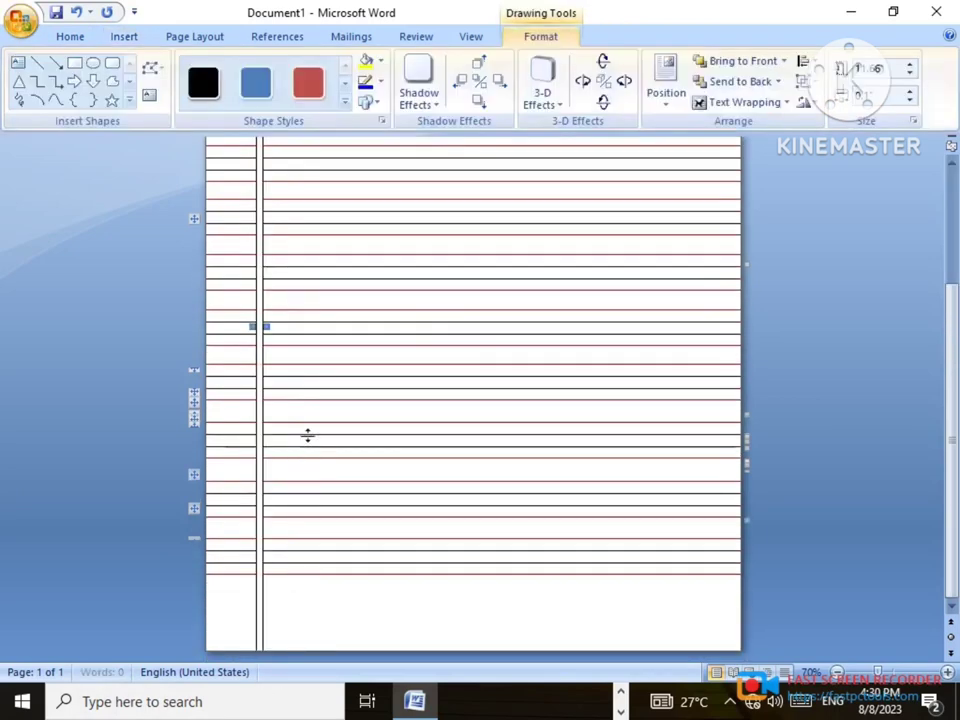
scroll(330, 340, "up", 2)
scroll(334, 325, "up", 1)
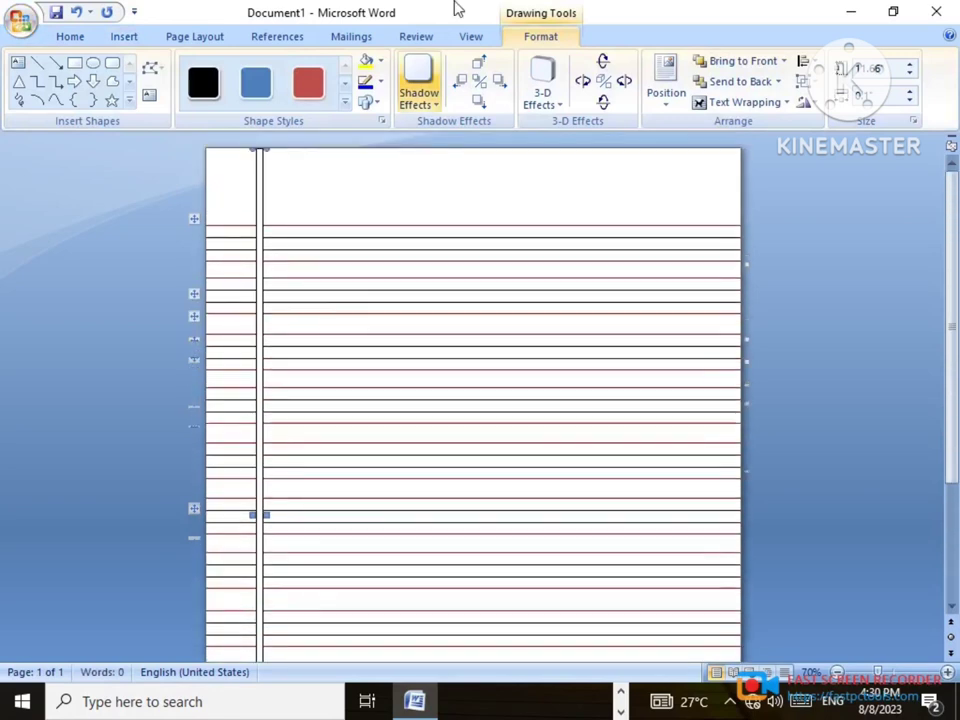
- Give the vertical margin line a red outline
left_click(380, 83)
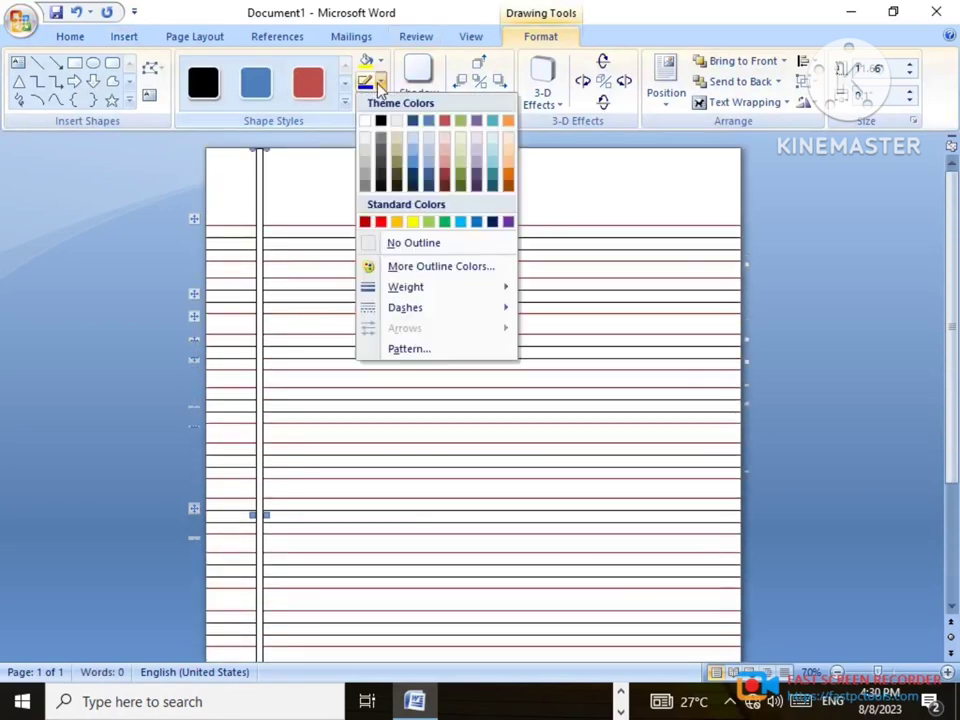
left_click(366, 228)
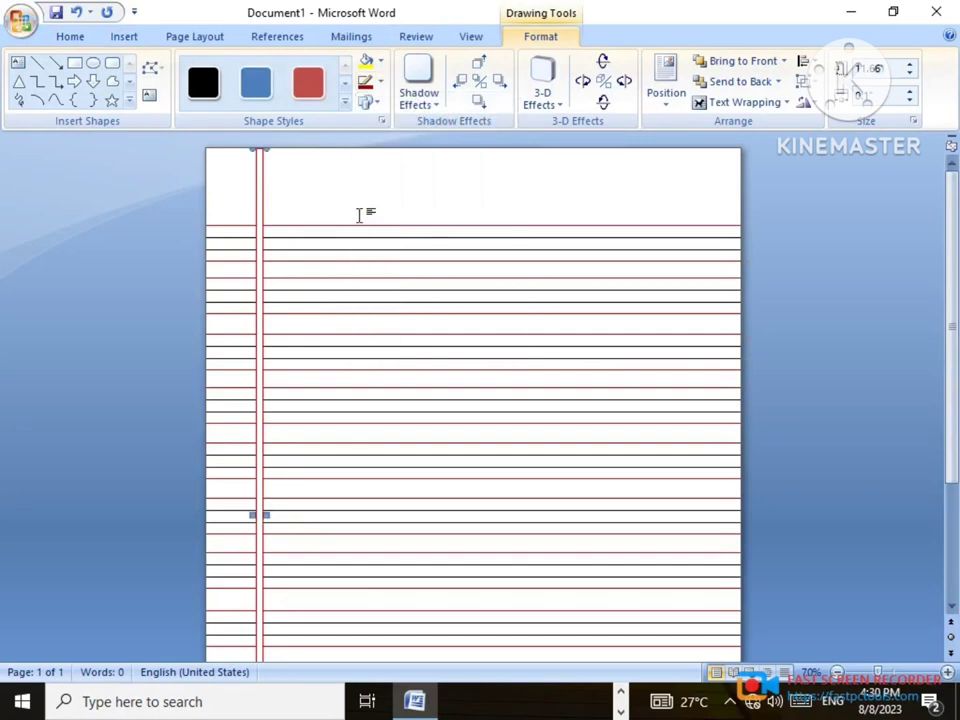
left_click(329, 169)
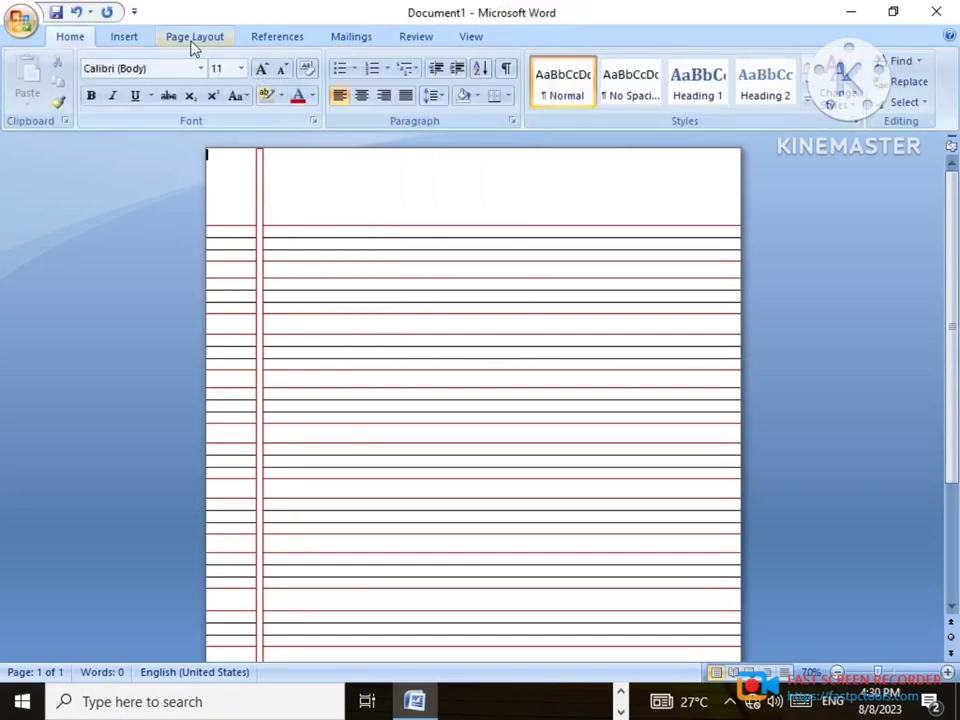
- Draw a straight line across the full page width above the ruled lines and outline it red
left_click(125, 37)
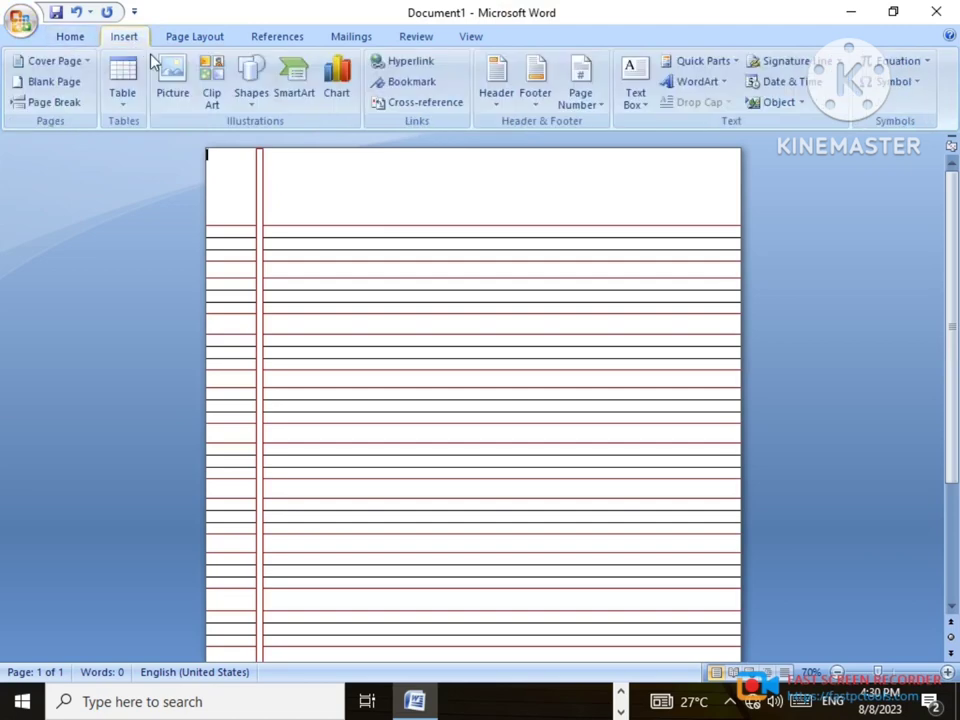
left_click(253, 97)
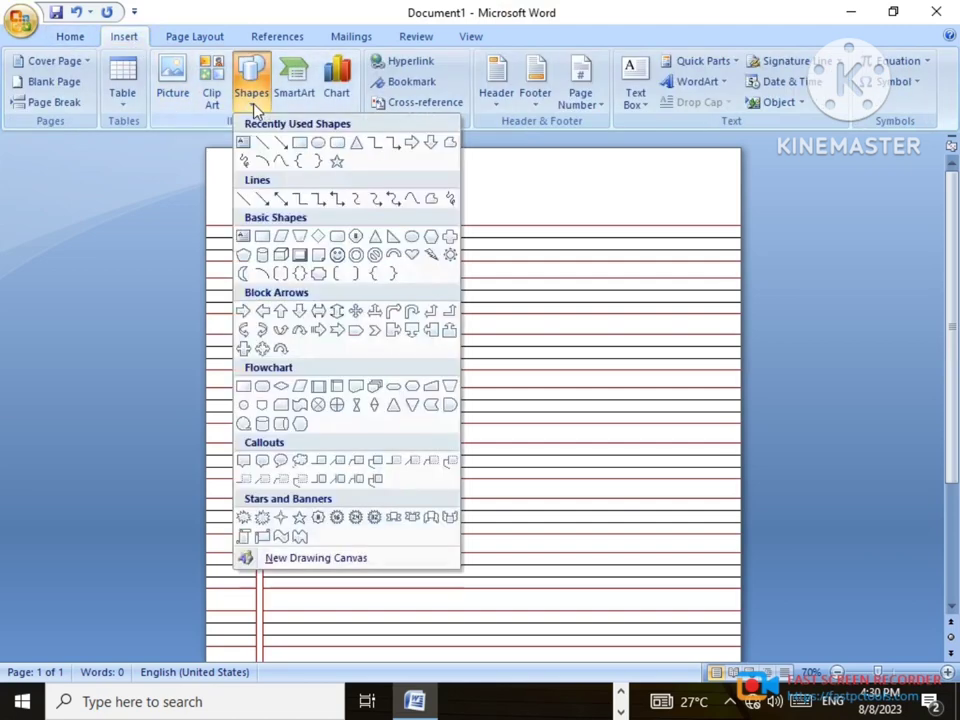
left_click(299, 142)
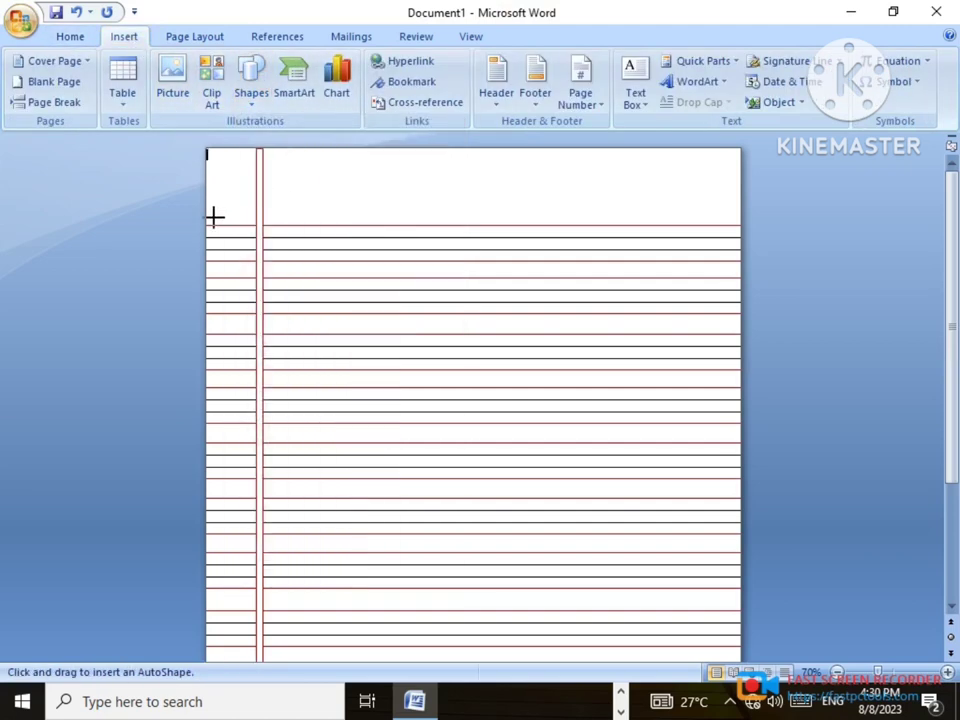
mouse_move(208, 213)
left_mouse_down()
mouse_move(594, 211)
mouse_move(743, 226)
left_mouse_up()
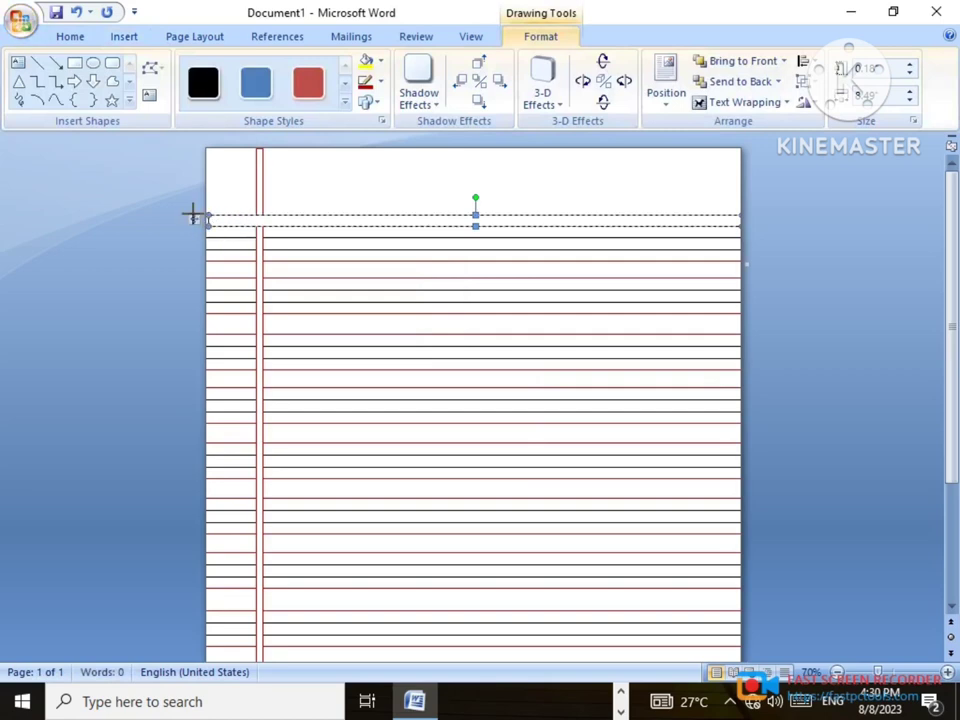
left_click_drag(193, 215, 189, 217)
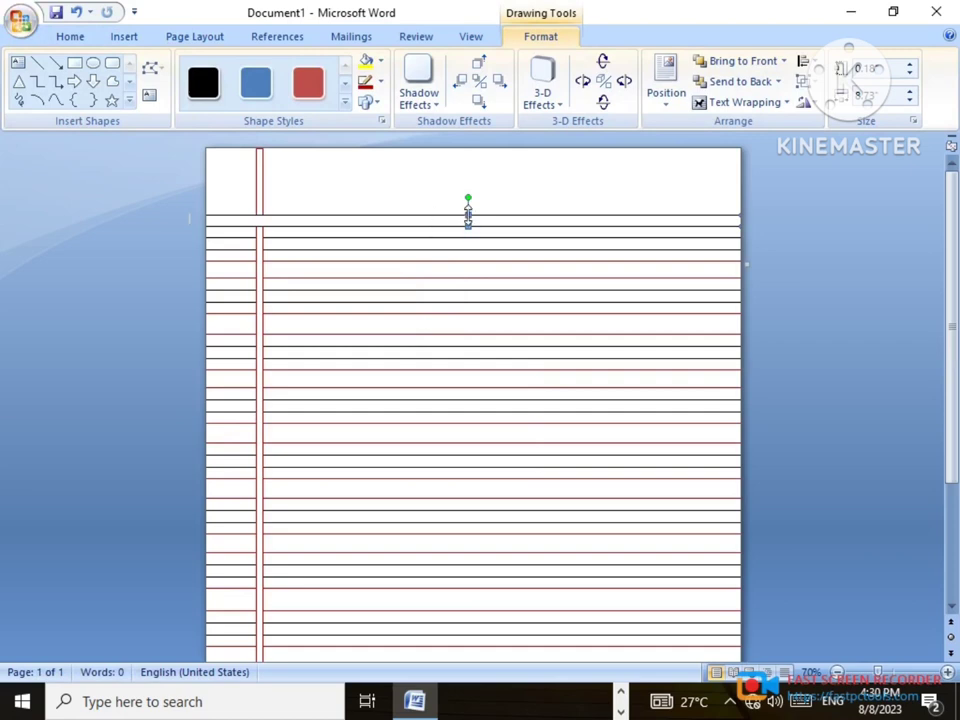
left_click_drag(467, 221, 467, 224)
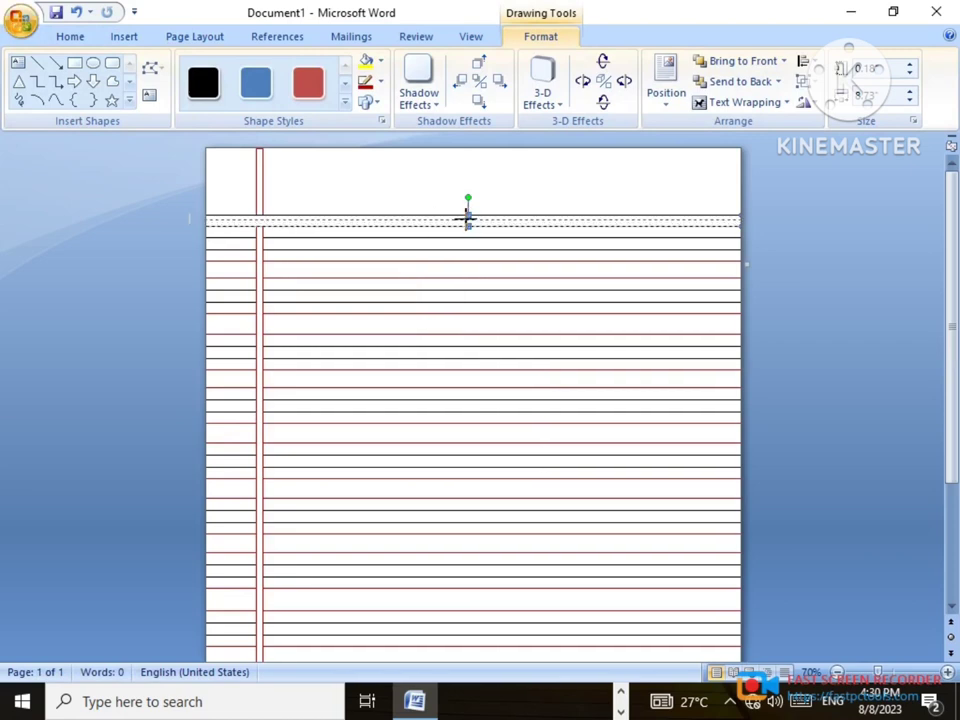
left_click(366, 83)
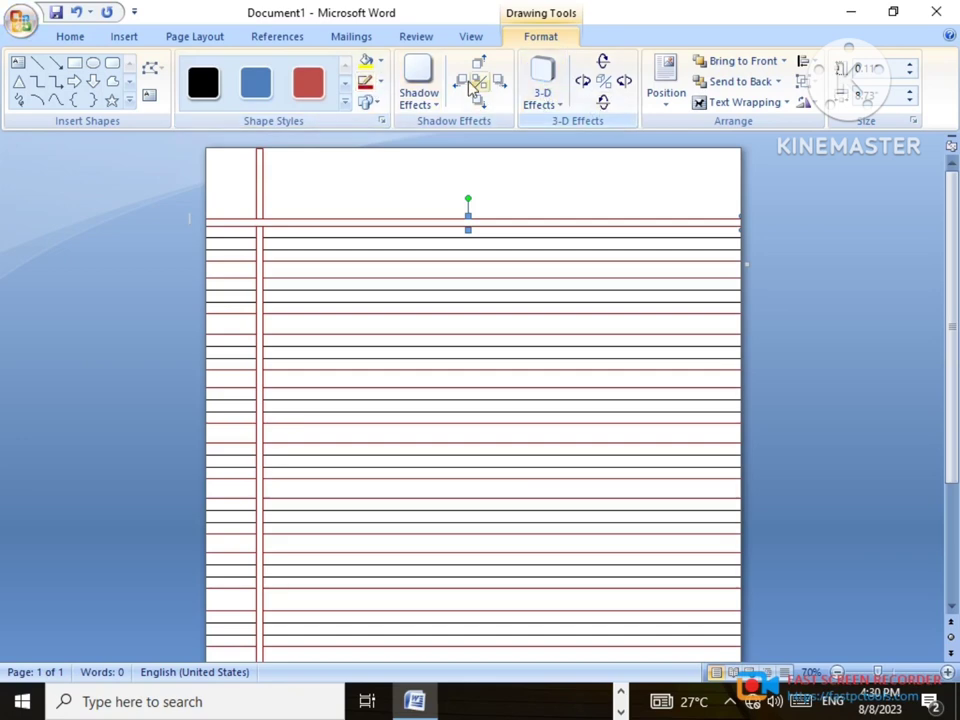
left_click(411, 169)
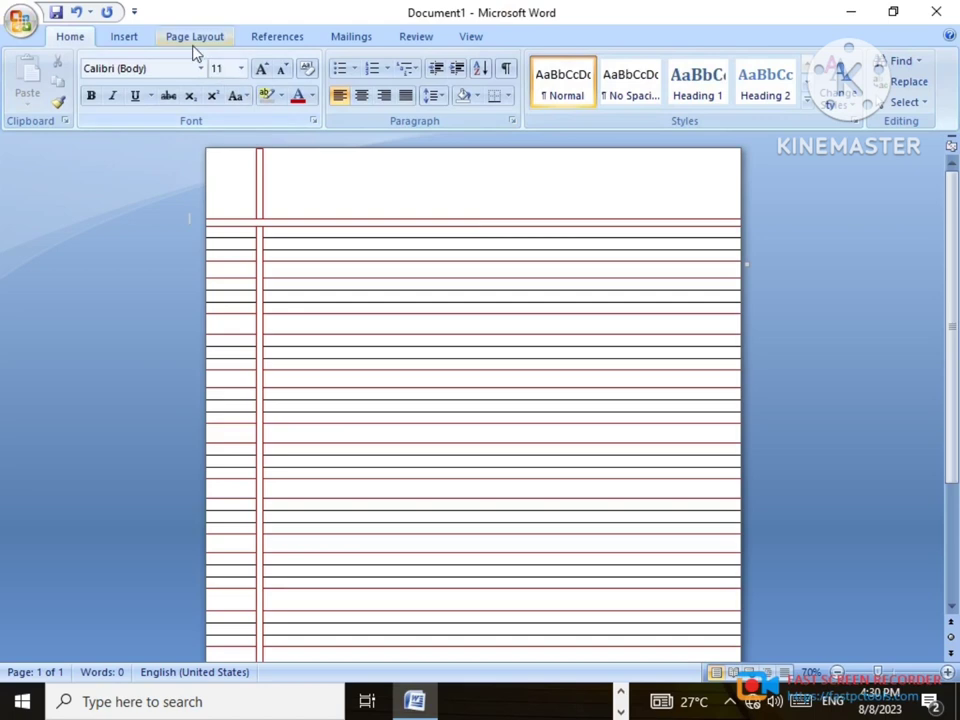
- Draw a Flowchart Alternate Process box in the top-right corner, resize it, and outline it red
left_click(124, 38)
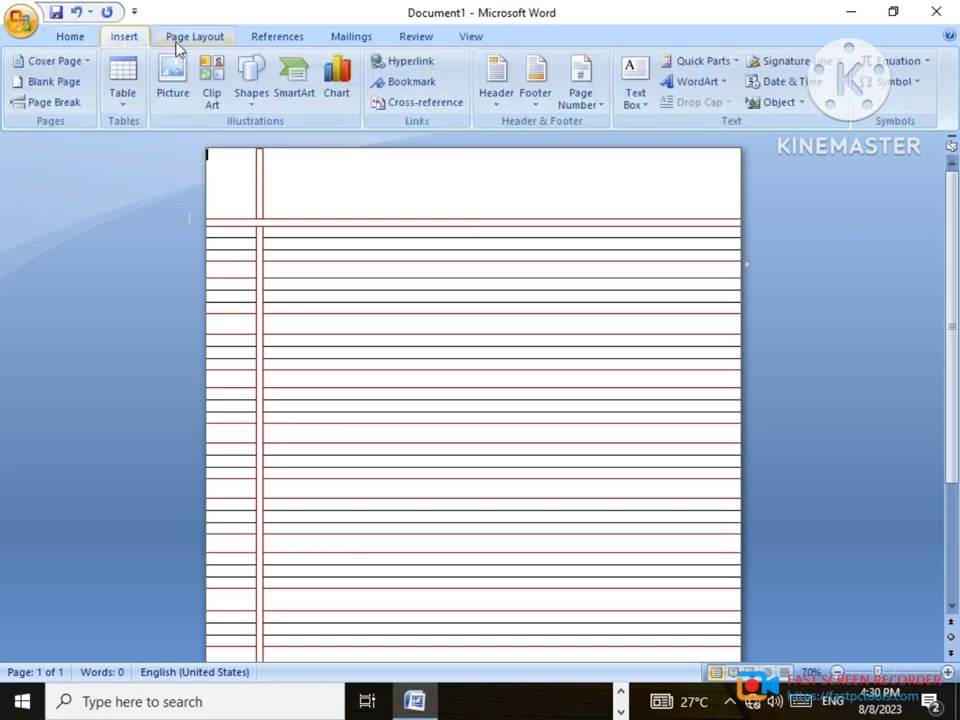
left_click(251, 80)
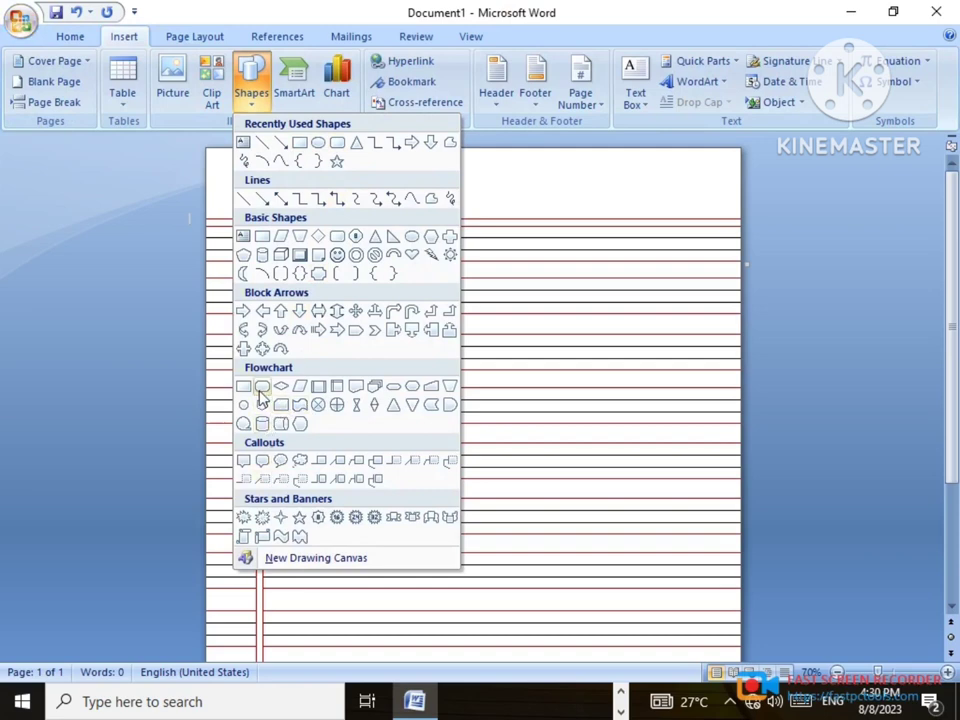
left_click(261, 387)
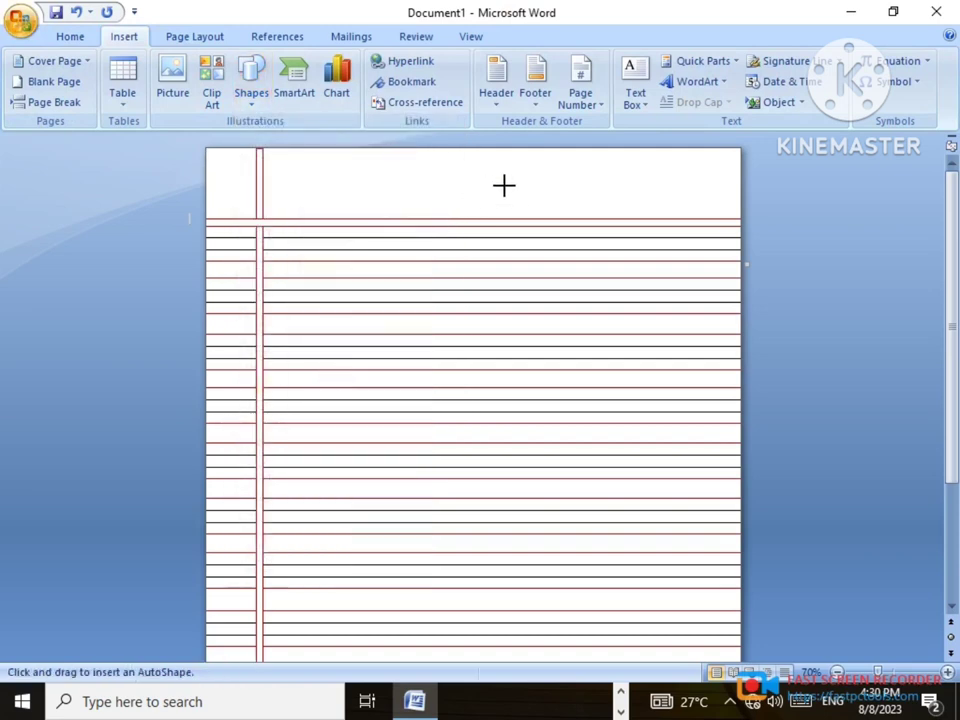
left_click_drag(569, 168, 694, 207)
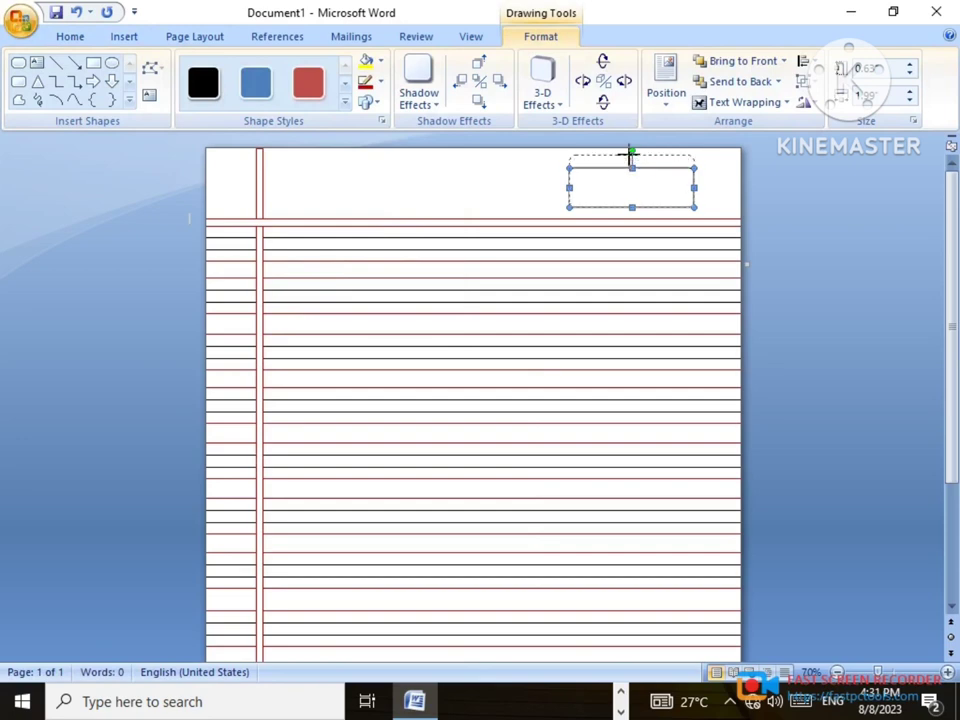
left_click_drag(630, 153, 630, 155)
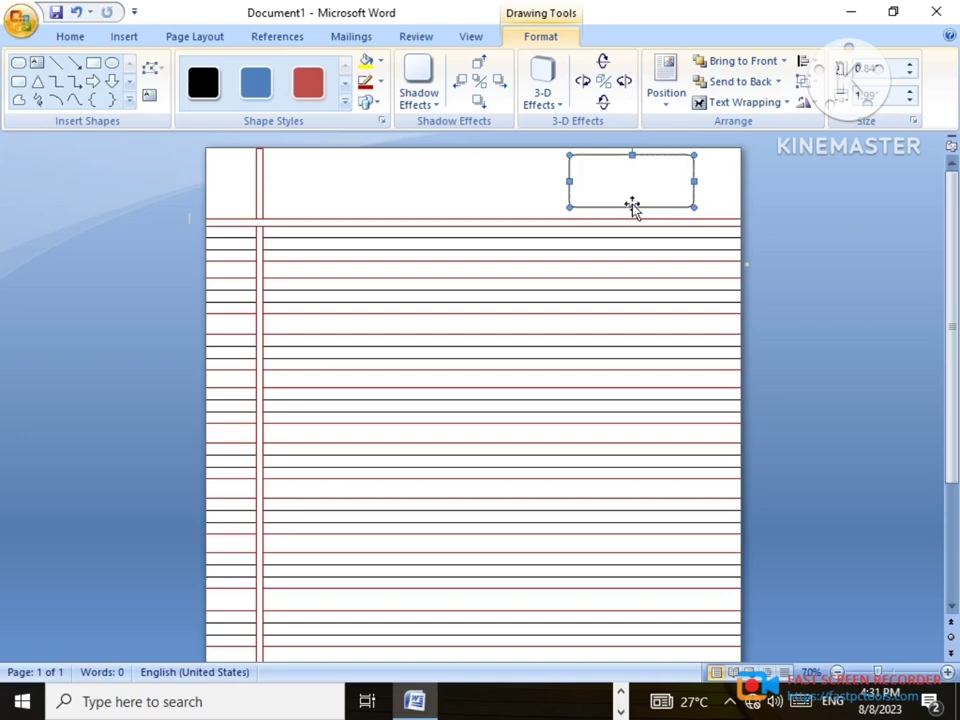
left_click_drag(621, 178, 630, 178)
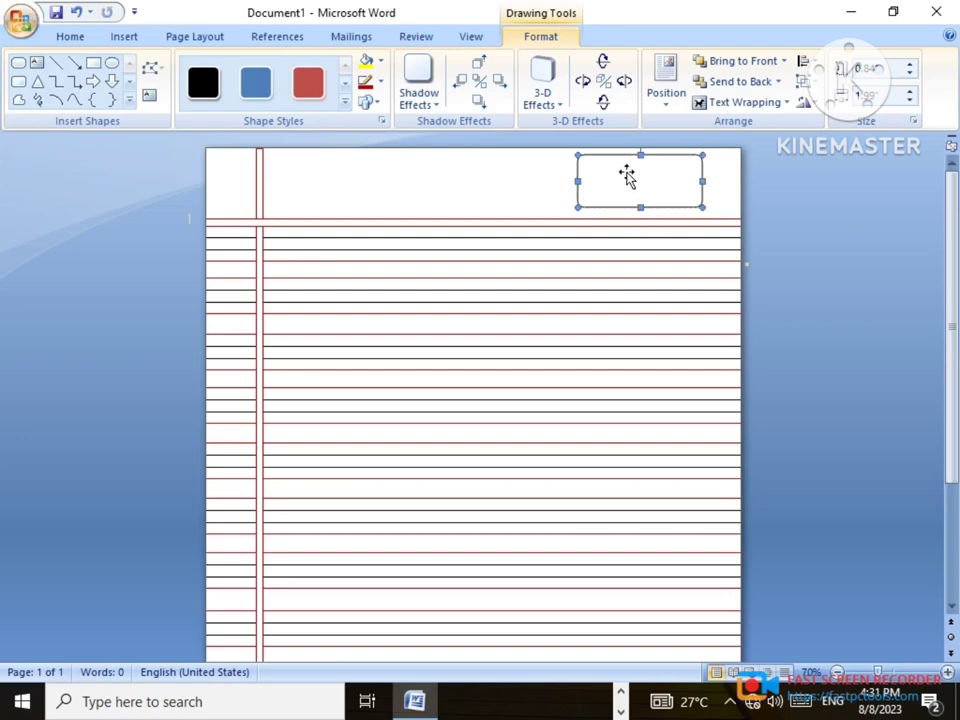
left_click(366, 84)
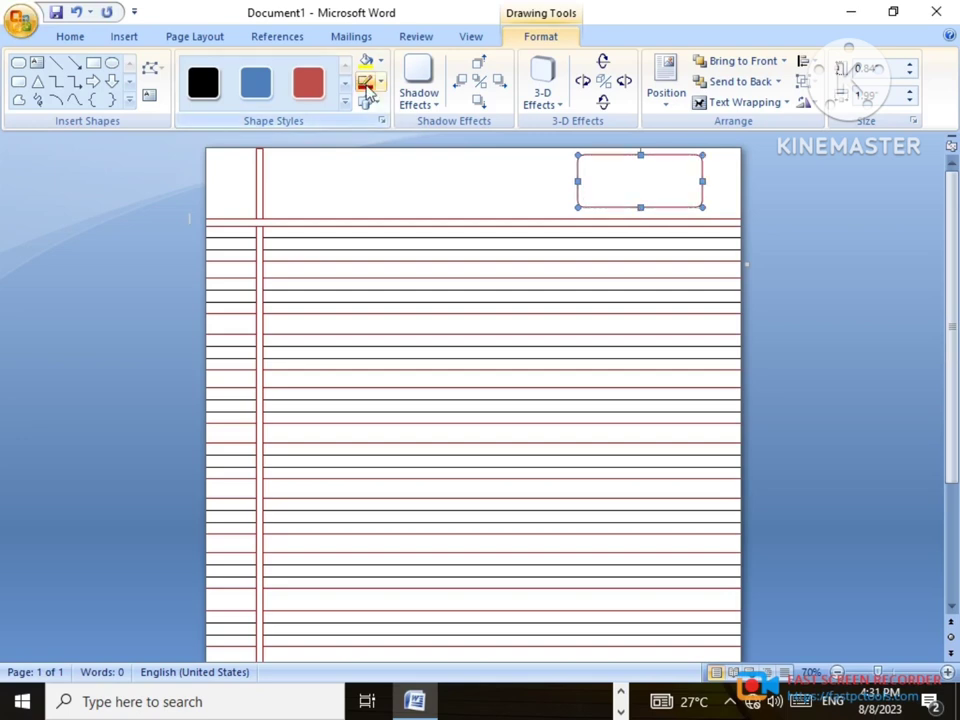
- Add two lines of text inside the box: 'DATE----' and 'PAGE NO ----'
right_click(603, 187)
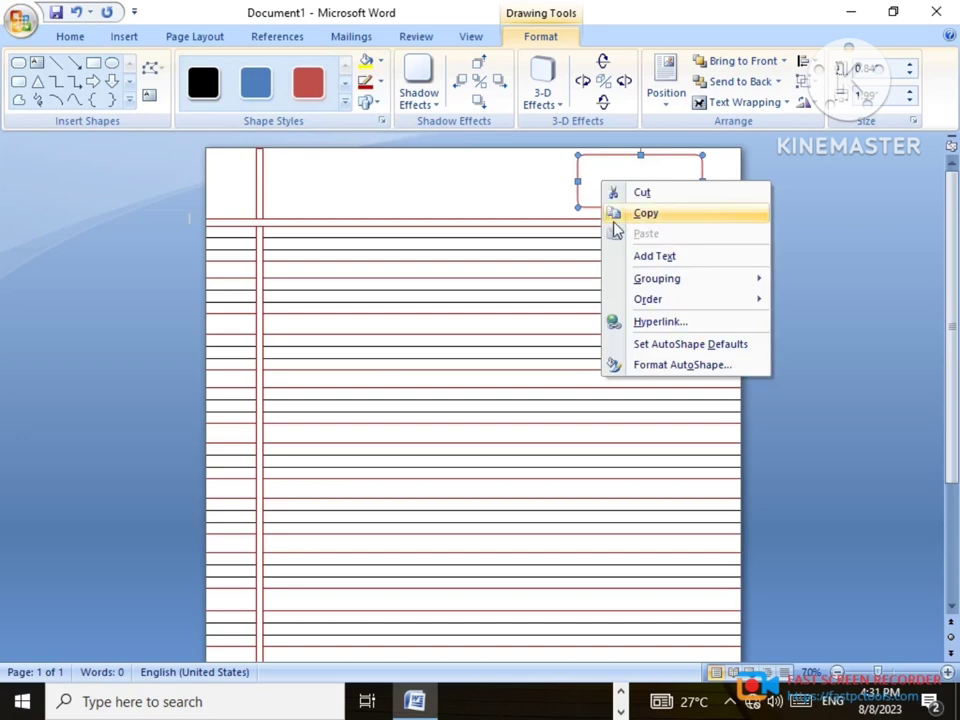
left_click(620, 256)
type("DATE")
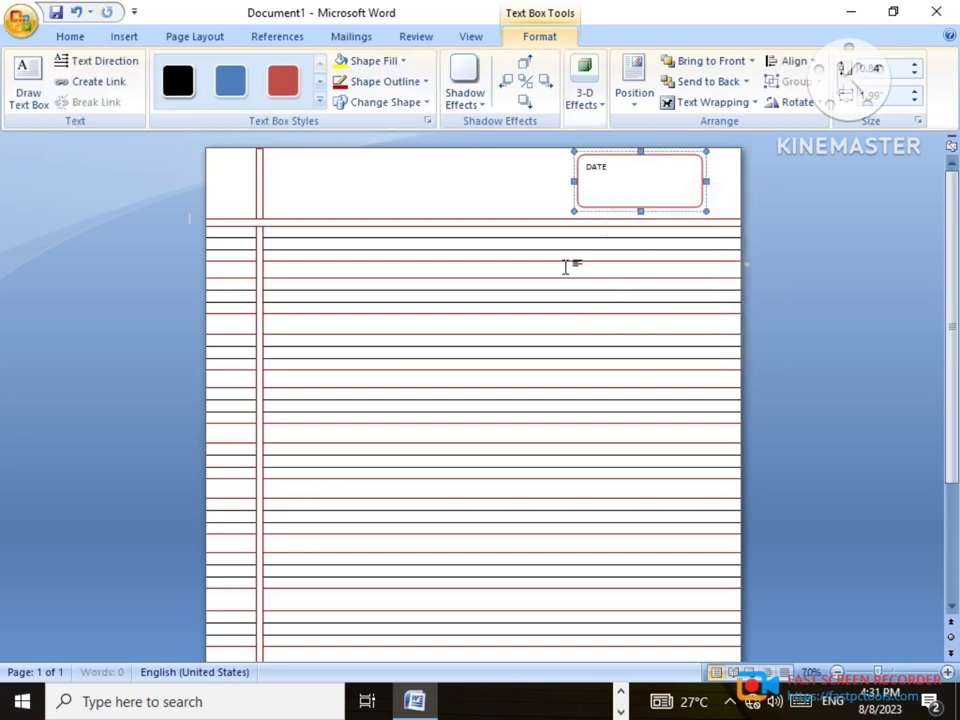
type("--------------------")
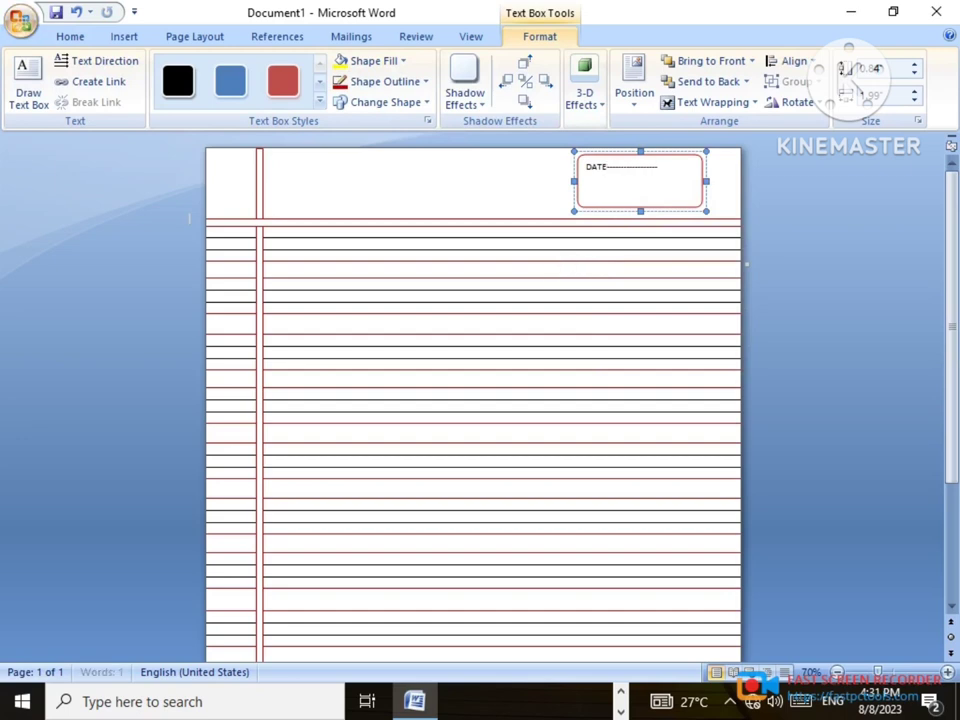
key("Return")
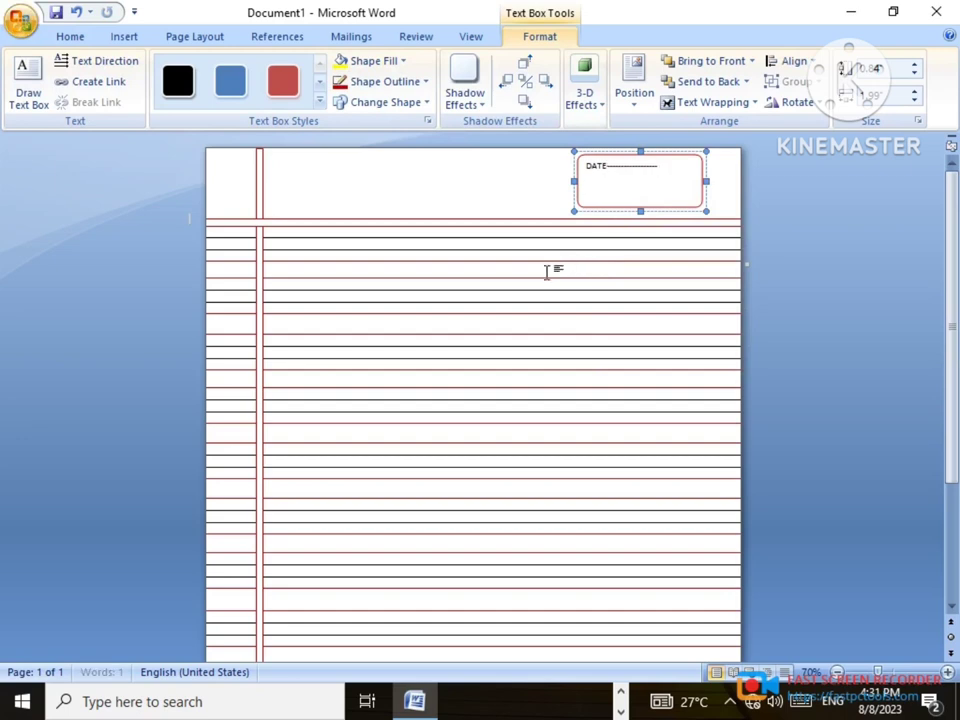
type("PAGE NO ------------")
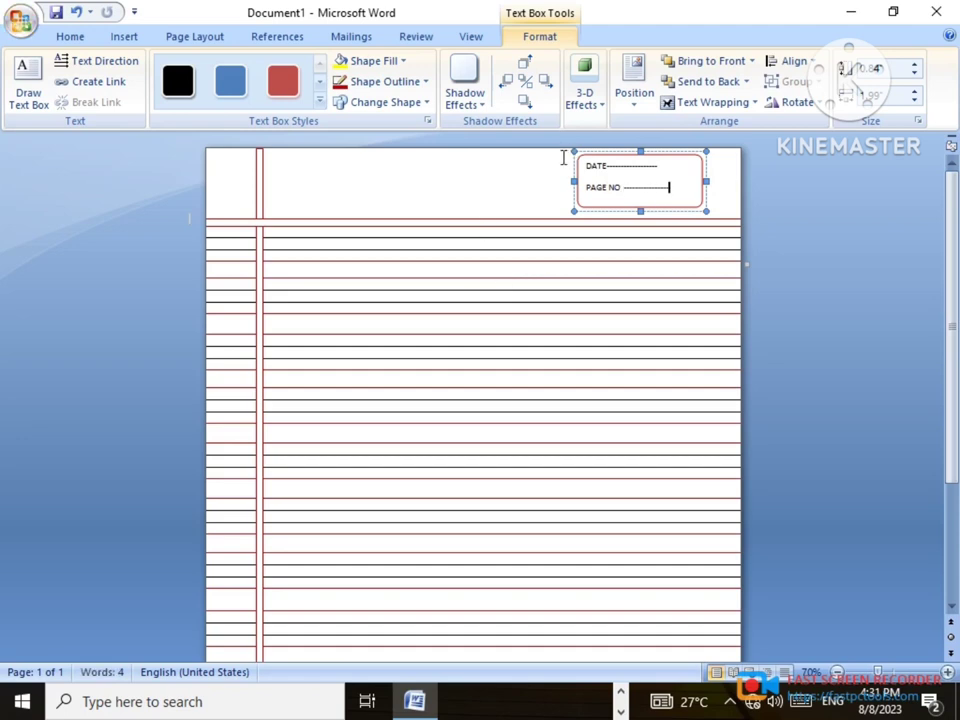
- Colour all the box text dark red
key("ctrl+a")
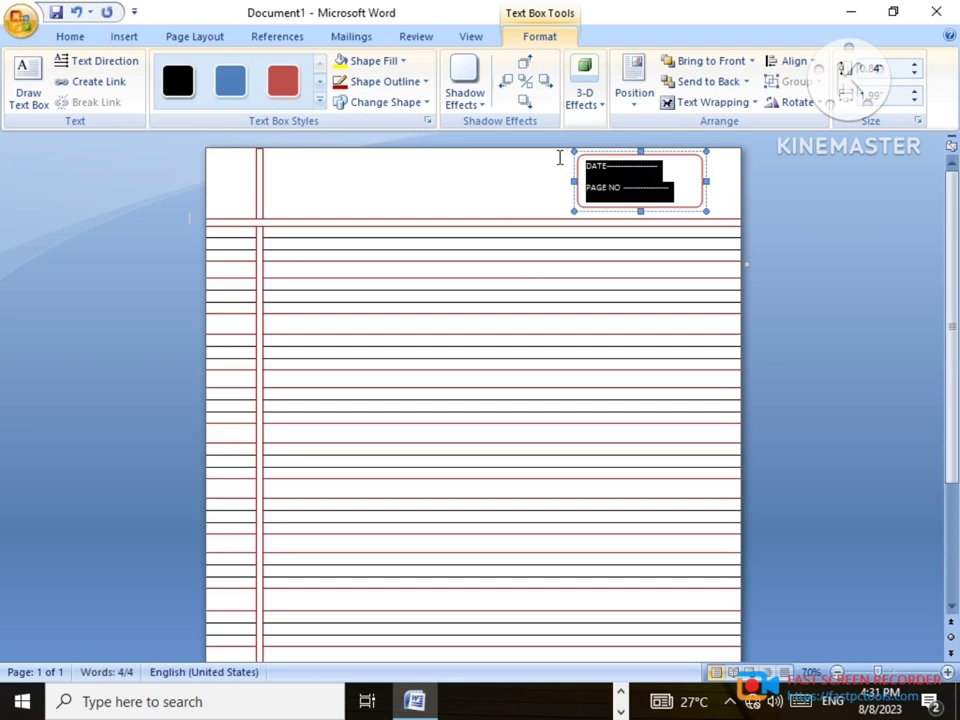
right_click(617, 183)
left_click(737, 150)
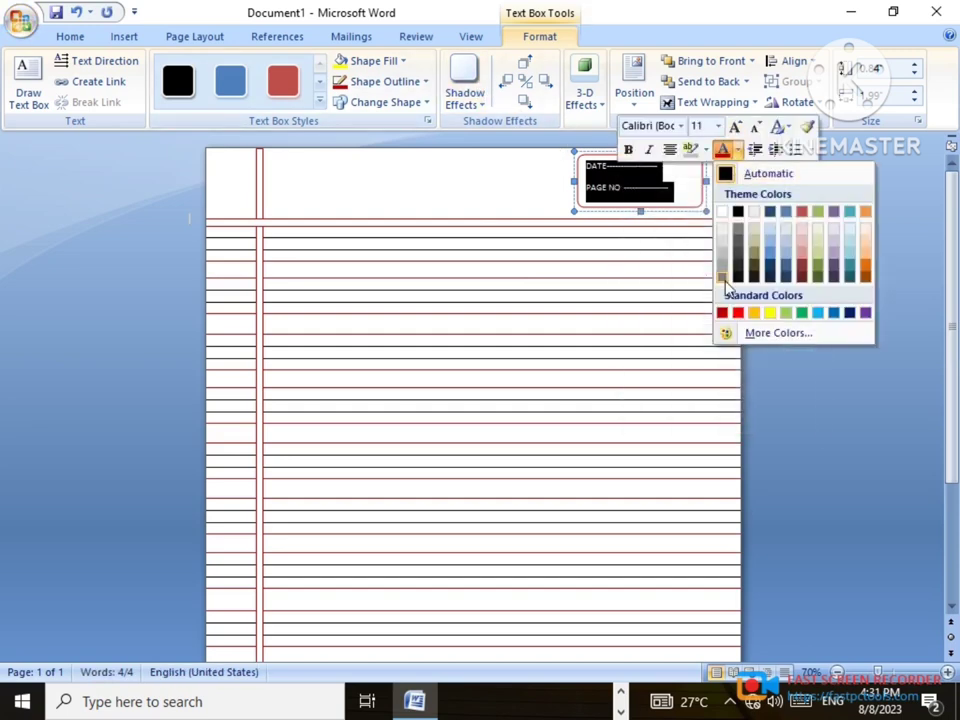
left_click(722, 314)
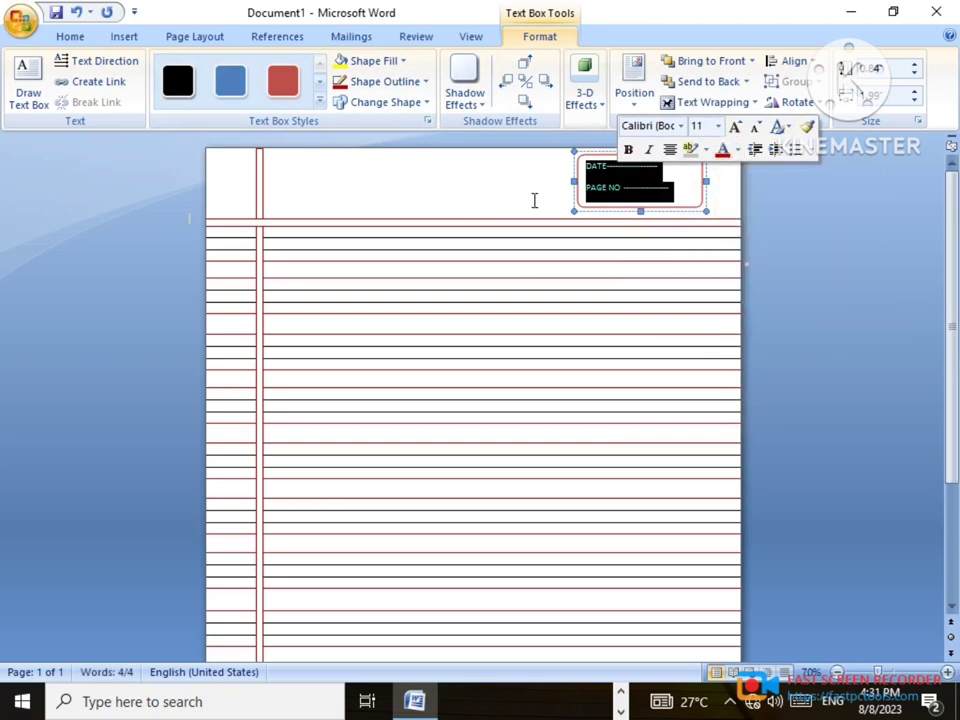
left_click(585, 228)
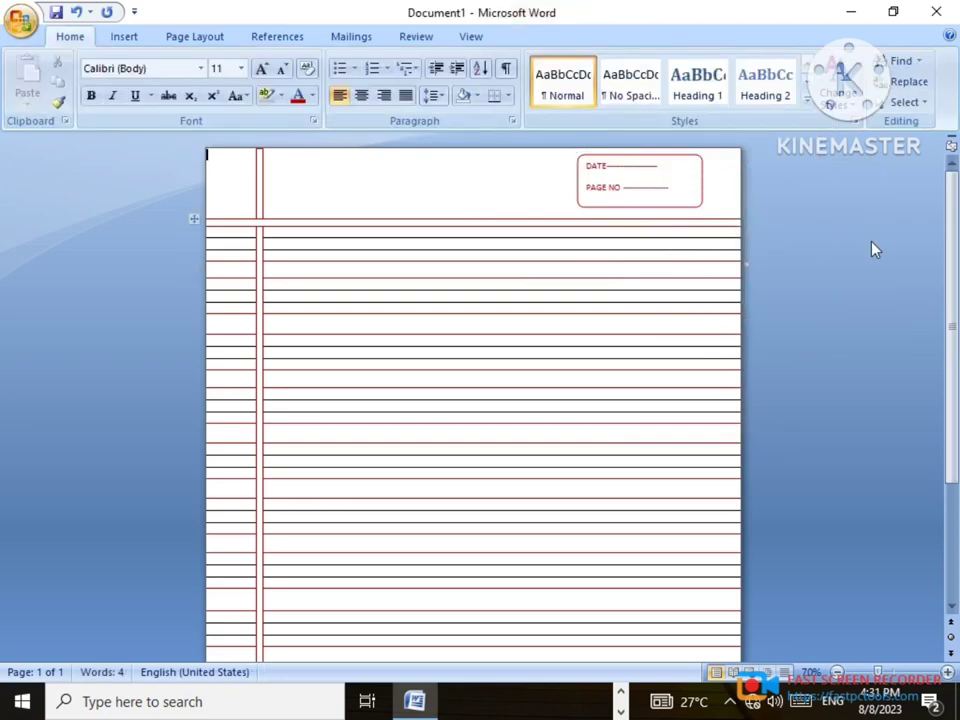
left_click(948, 672)
left_click(948, 672)
left_click(948, 672)
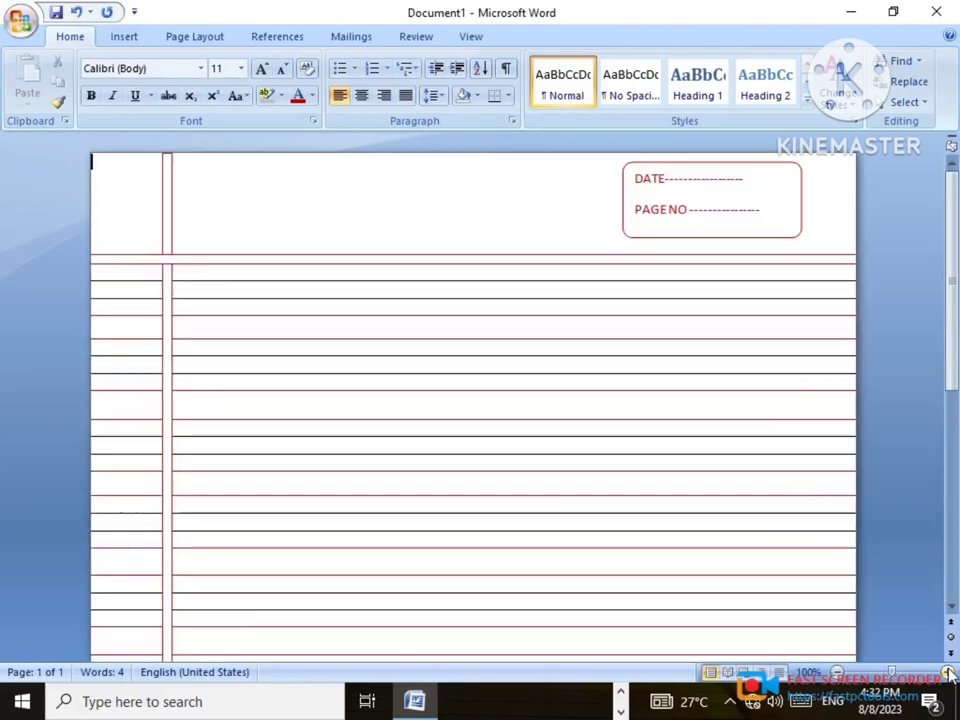
left_click(838, 673)
left_click(838, 673)
left_click(838, 673)
left_click(838, 673)
left_click(838, 673)
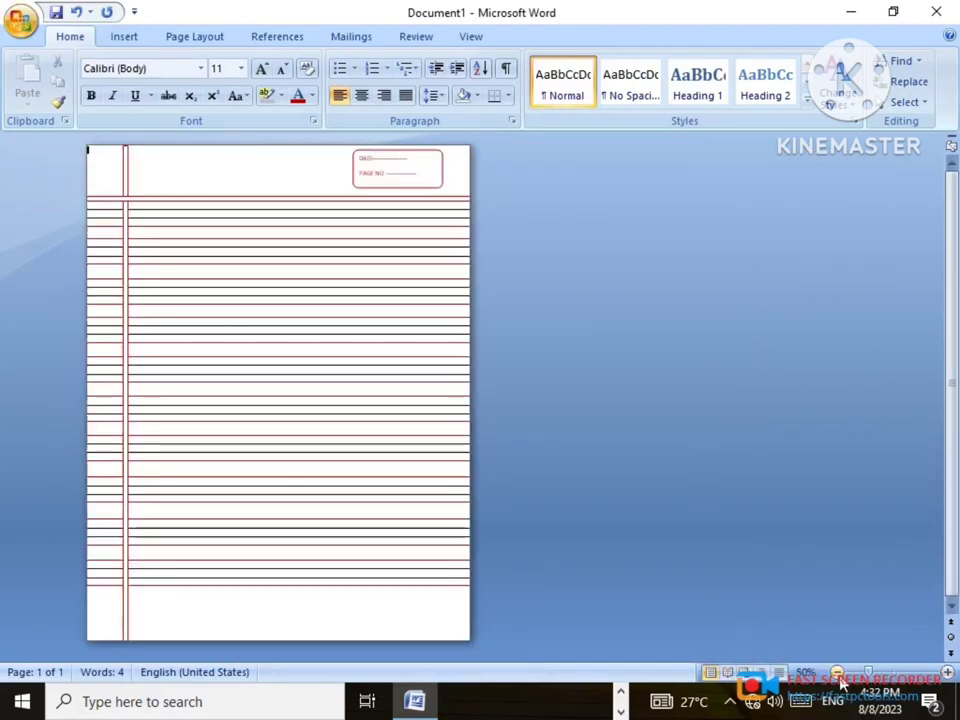